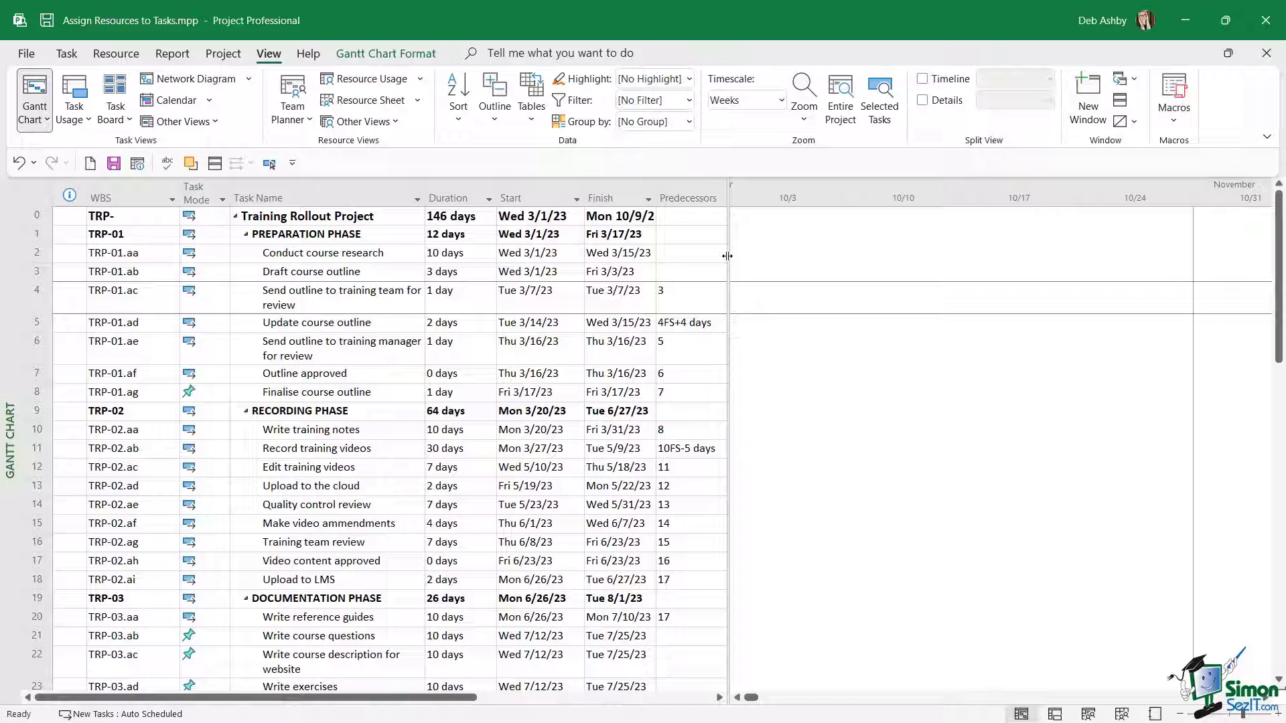
# - Reveal the Resource Names column, showing Training Team Lead on the course outline tasks
pyautogui.moveTo(727, 255); pyautogui.dragTo(904, 257)
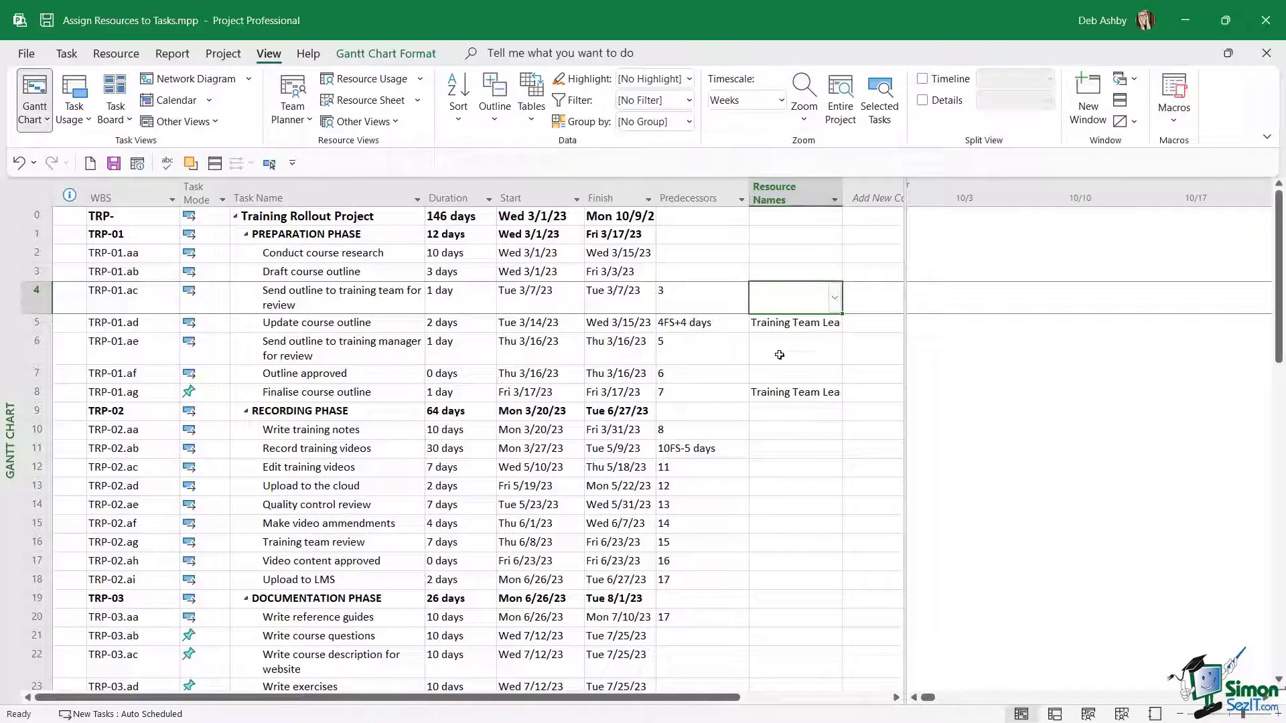
pyautogui.scroll(-12, 804, 395)
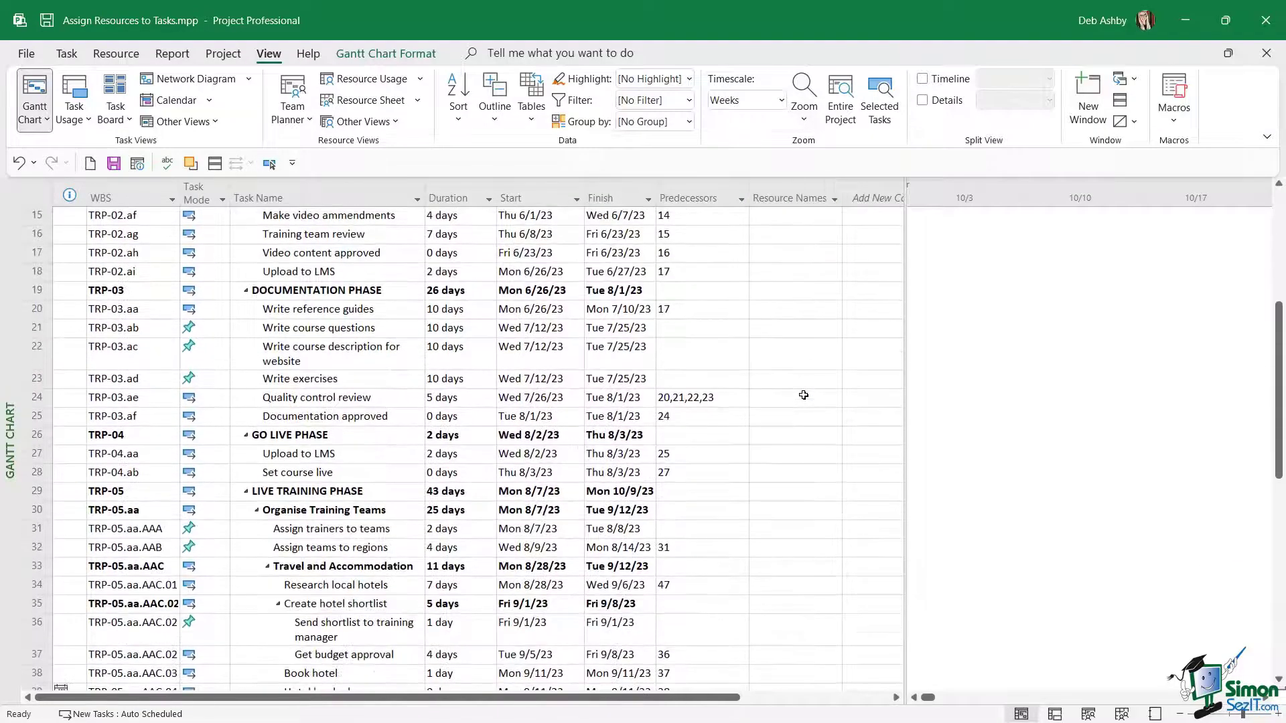
pyautogui.scroll(-2, 803, 395)
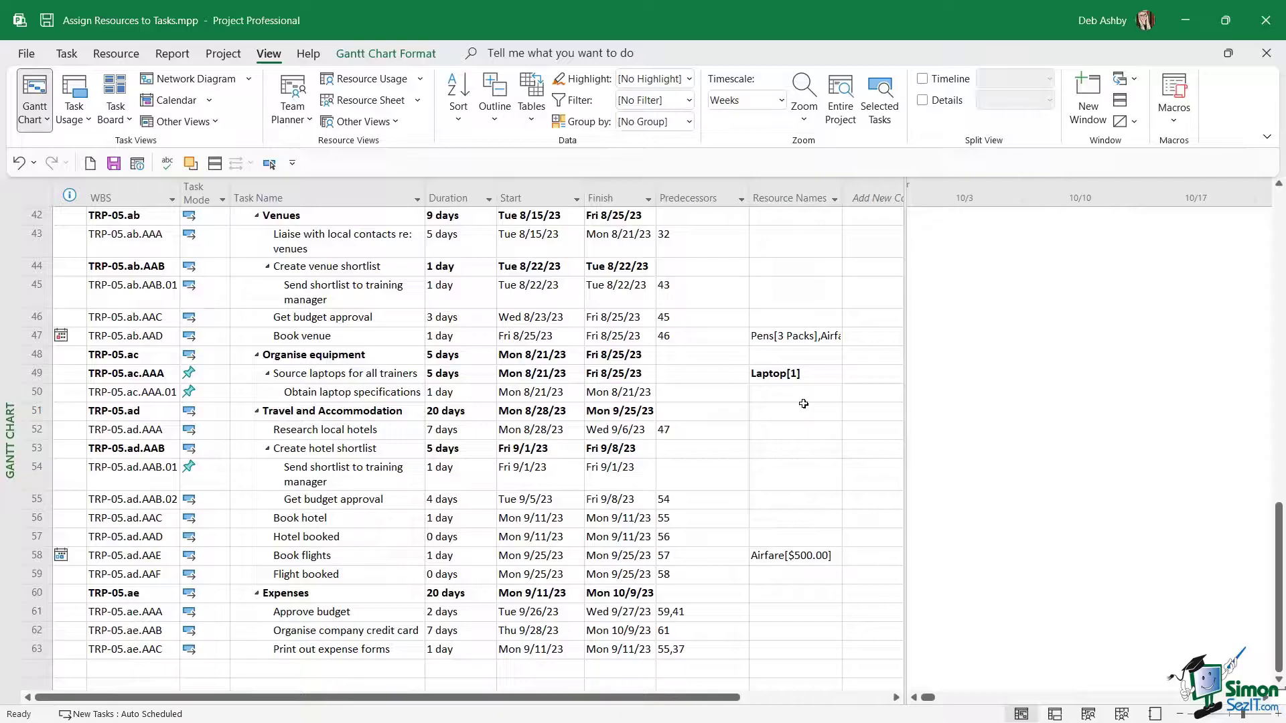
pyautogui.scroll(14, 803, 404)
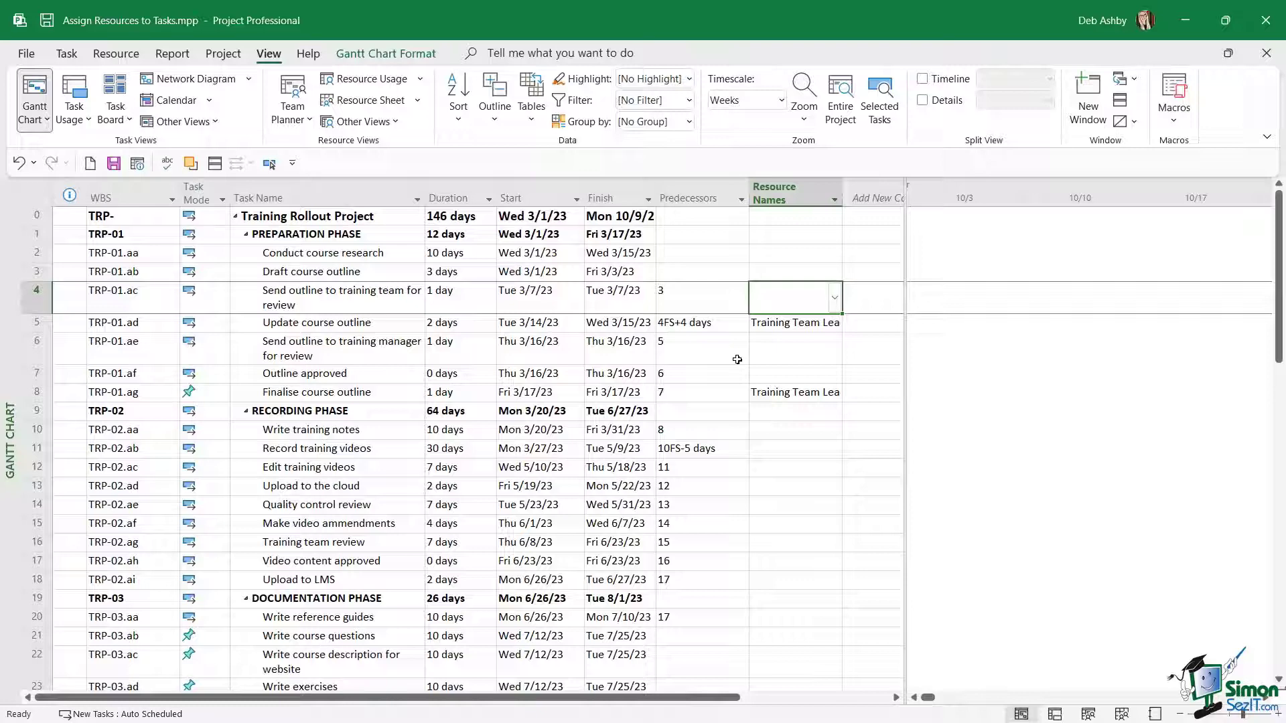
# - Assign Training Team Lead to task 4, Send outline to training team for review
pyautogui.click(835, 300)
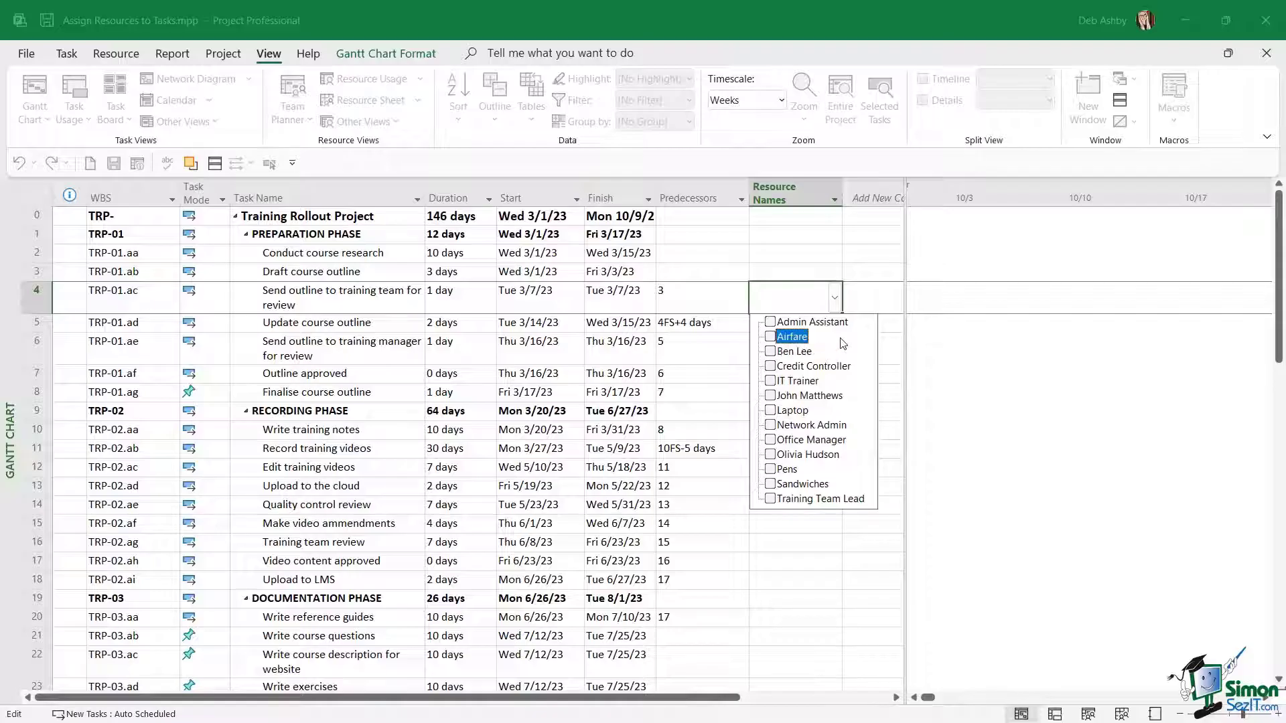
pyautogui.click(770, 499)
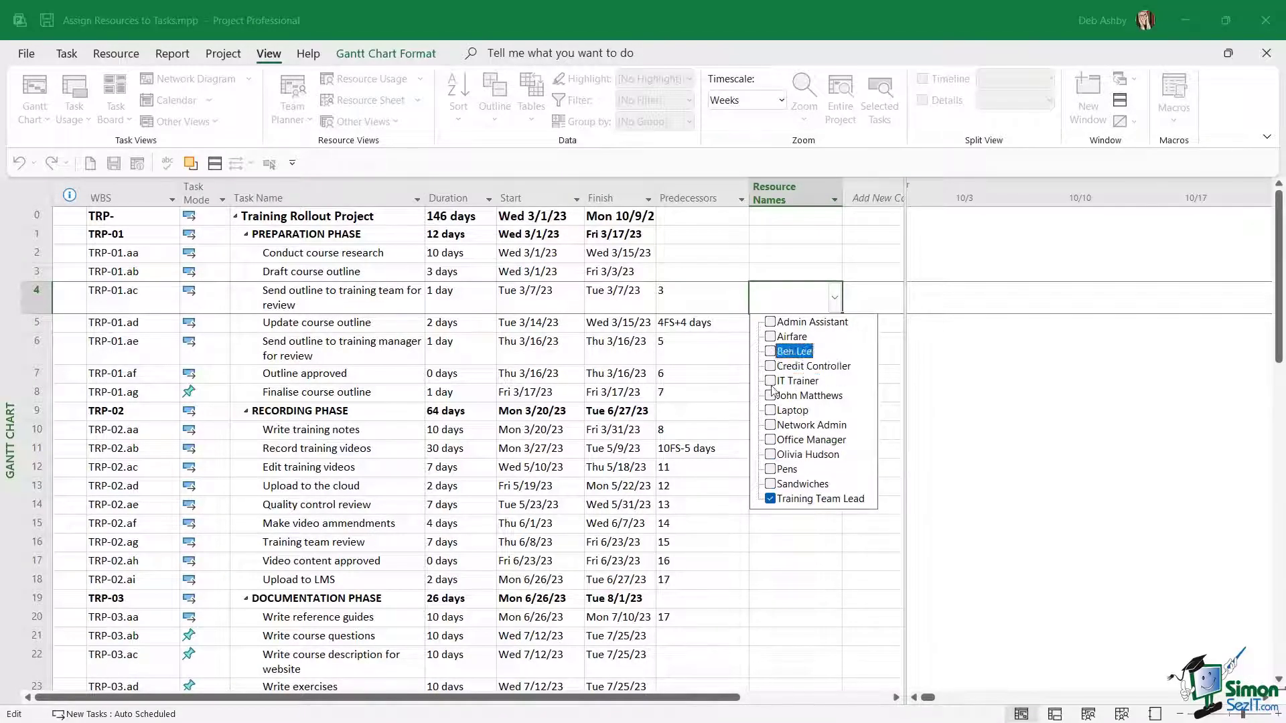
pyautogui.click(957, 419)
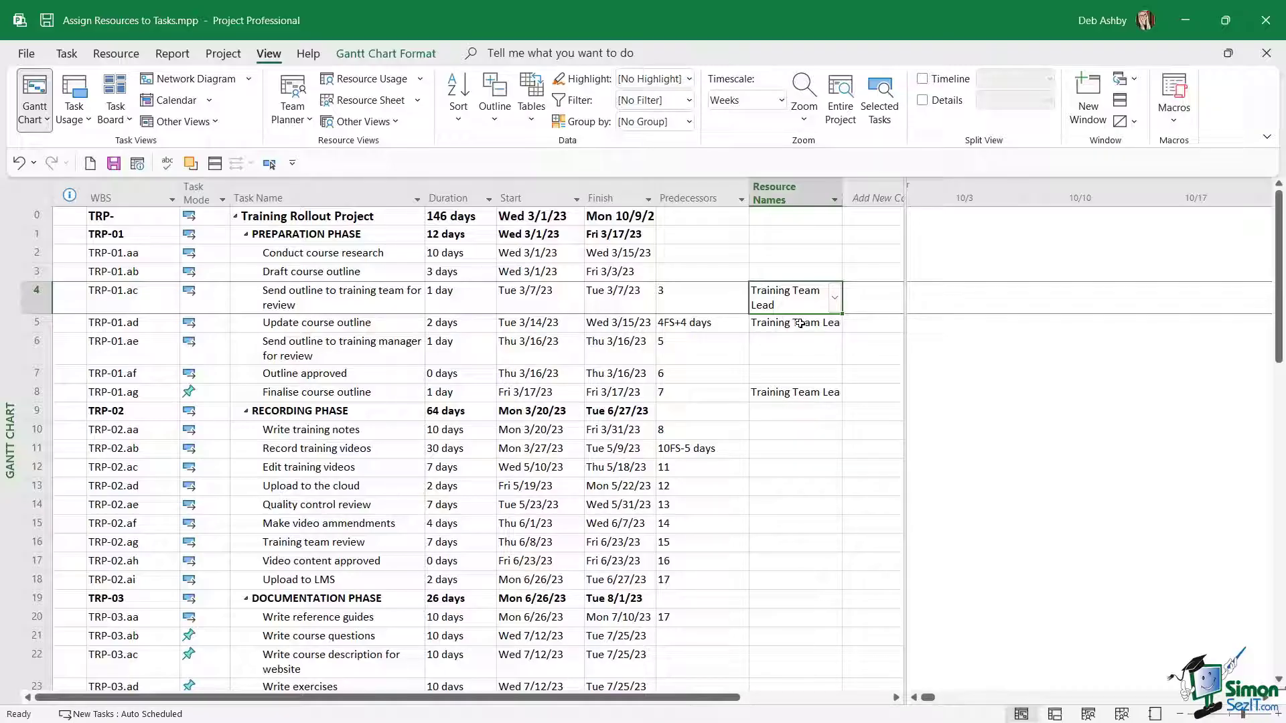
pyautogui.click(800, 323)
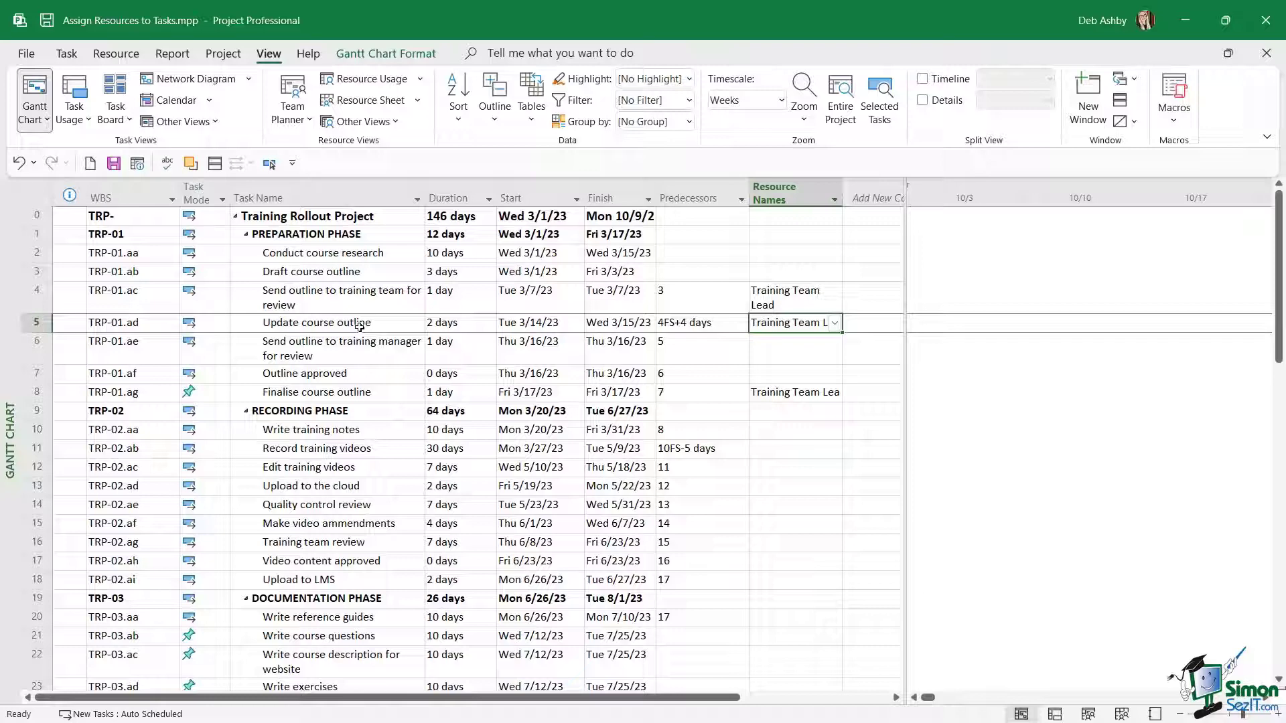
# - Replace Training Team Lead with IT Trainer on the Update course outline task
pyautogui.click(835, 324)
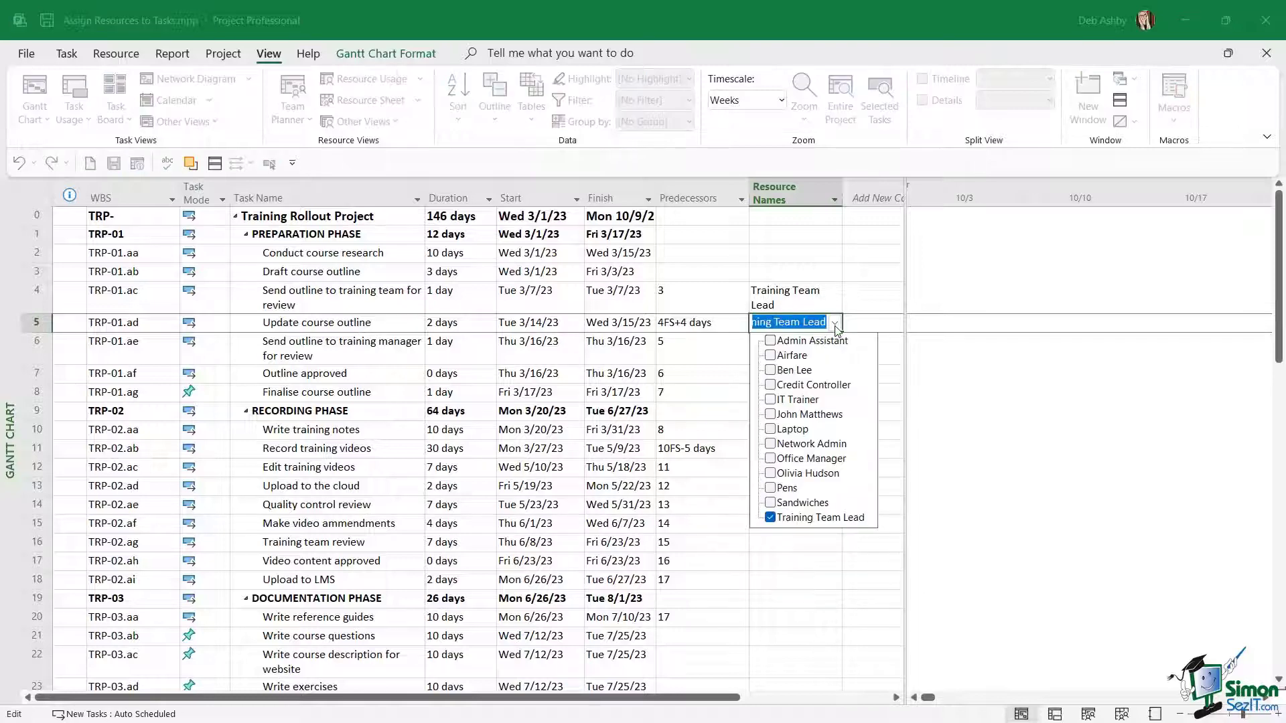
pyautogui.click(770, 517)
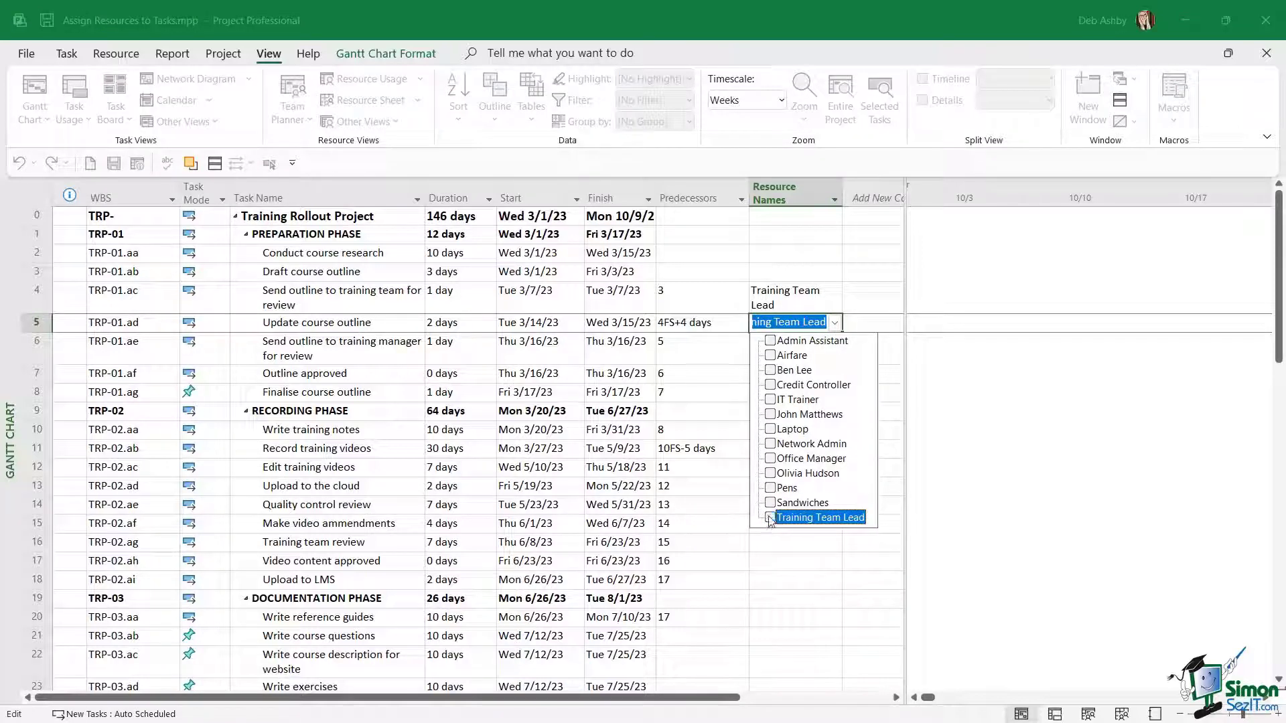
pyautogui.click(770, 400)
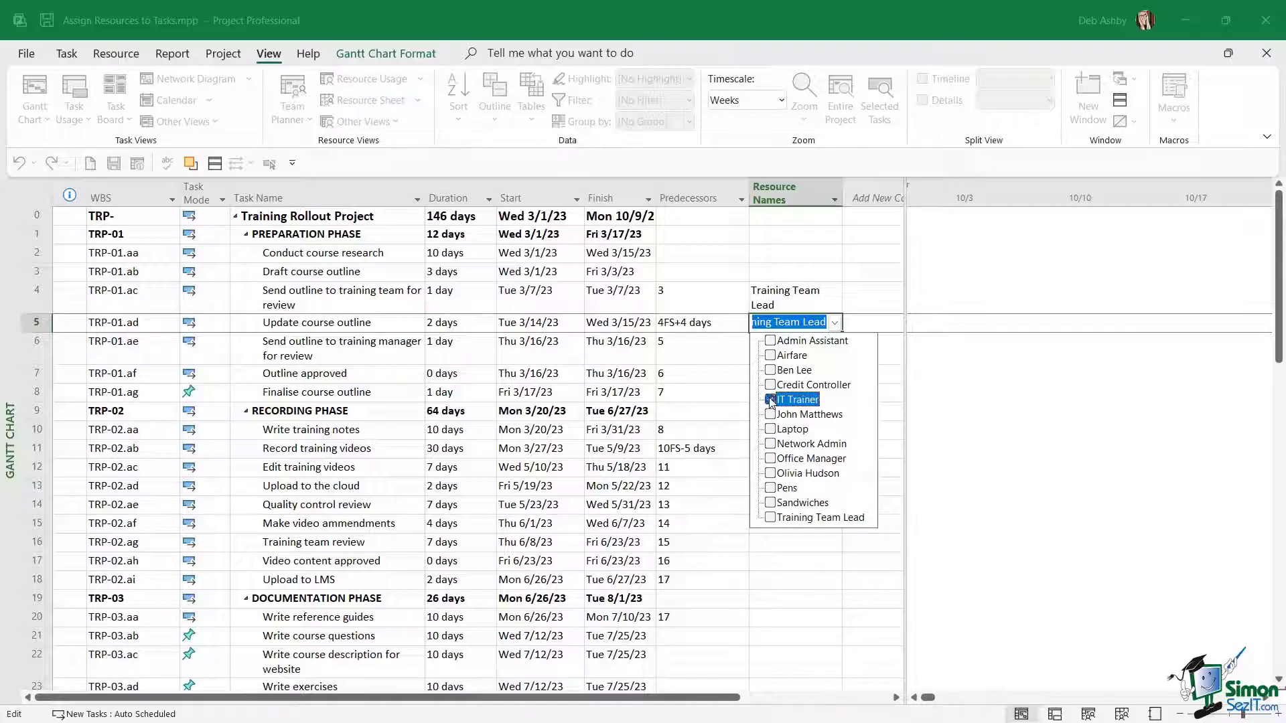
pyautogui.click(1006, 442)
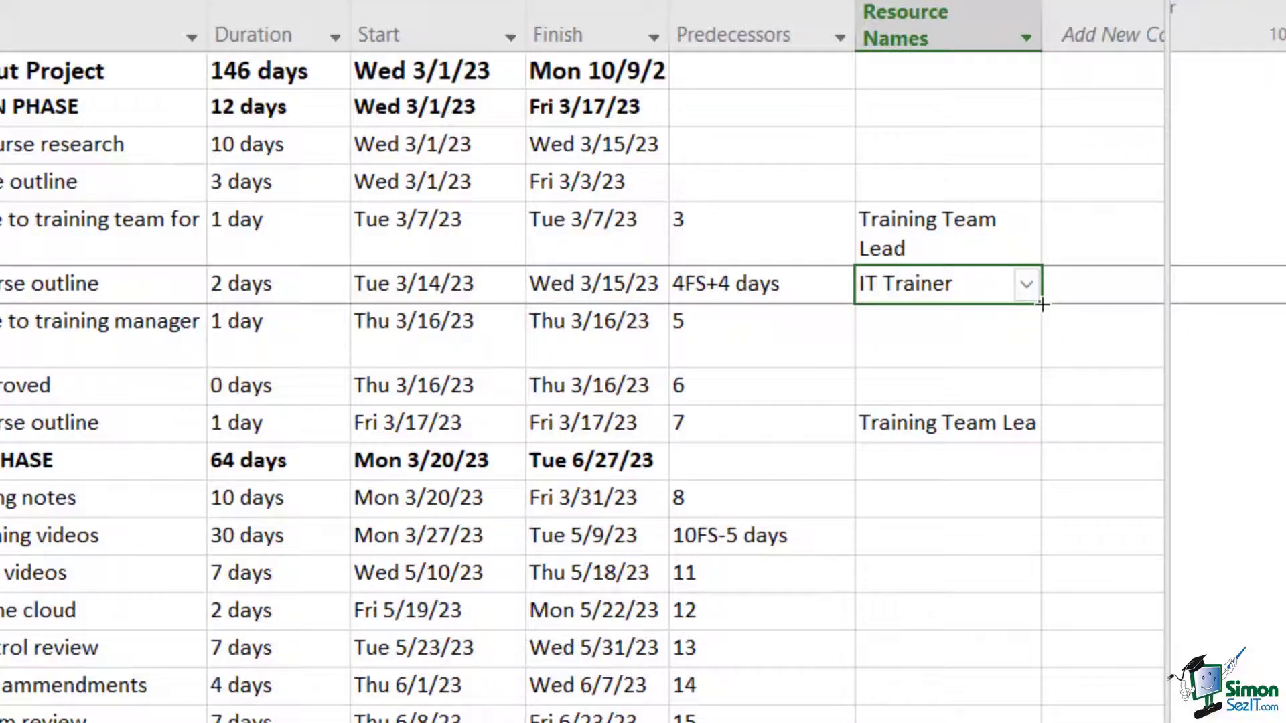
# - Fill IT Trainer down into Send outline to training manager for review
pyautogui.moveTo(1042, 304); pyautogui.dragTo(1041, 369)
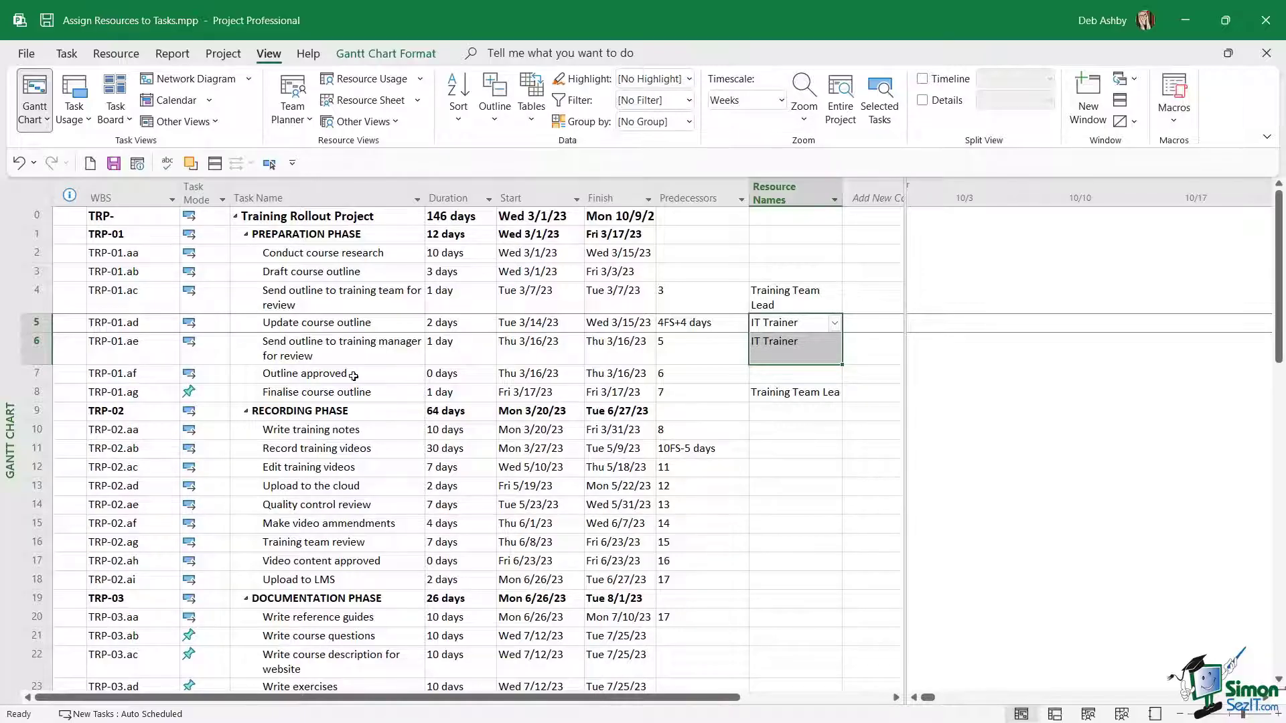
# - Open the Assign Resources dialog for the Outline approved task
pyautogui.click(38, 375)
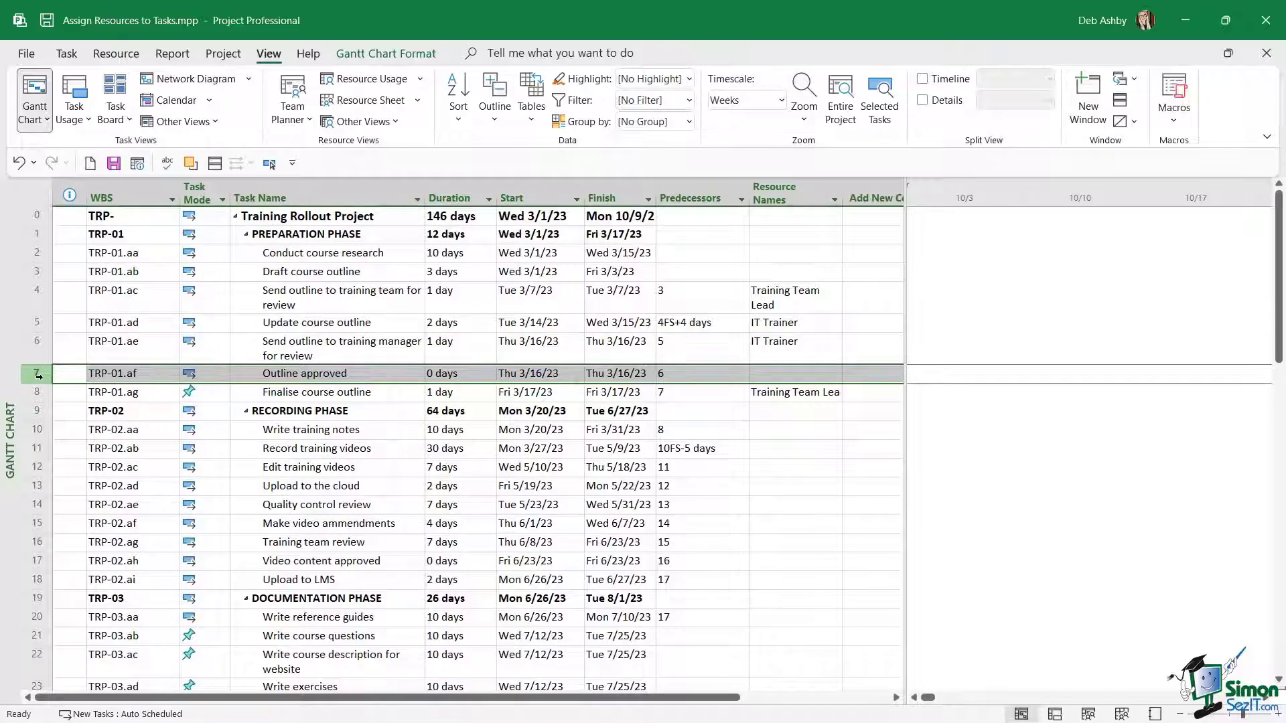
pyautogui.click(111, 56)
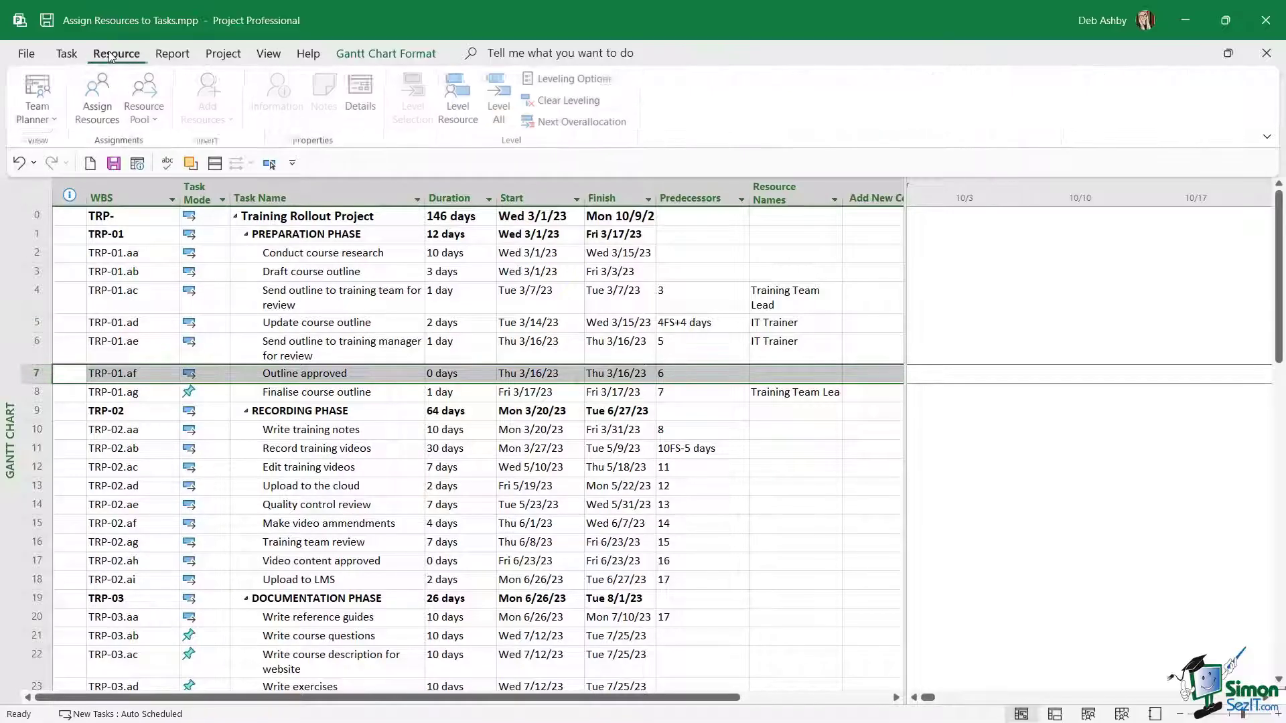
pyautogui.click(98, 116)
pyautogui.moveTo(897, 368); pyautogui.dragTo(409, 253)
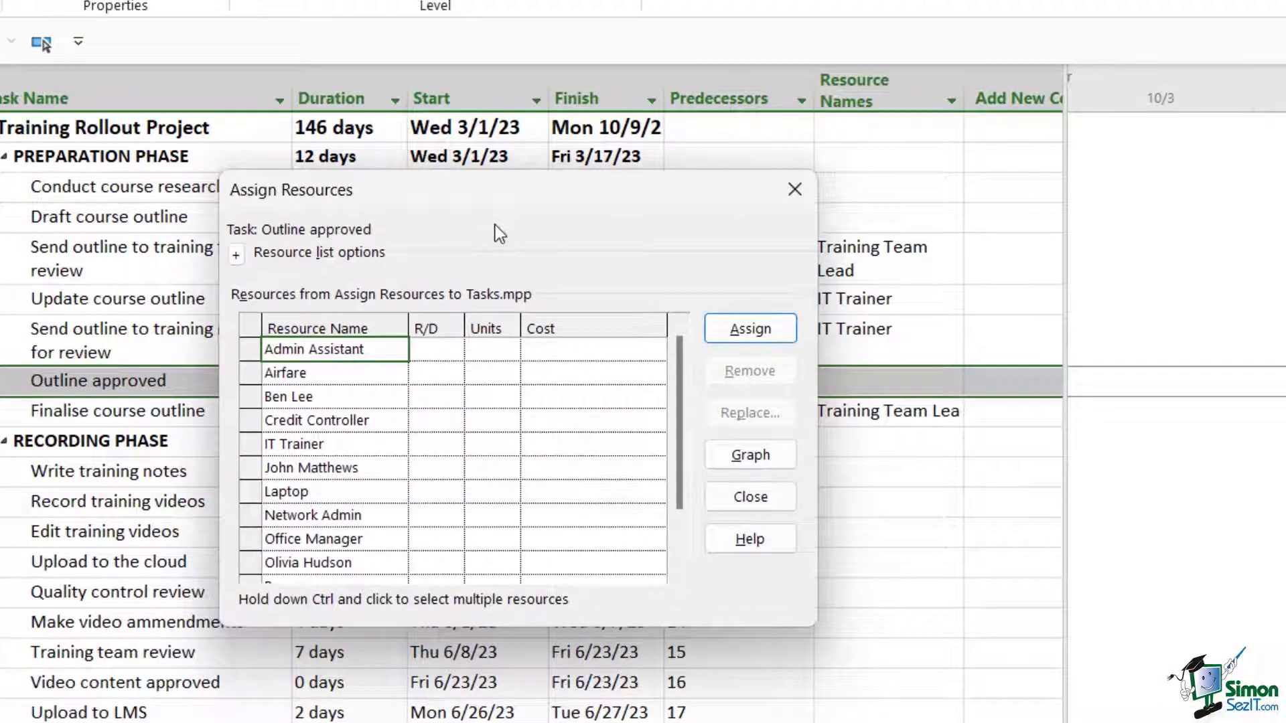
# - Filter the resource list to Resources - Material, showing Laptop, Pens and Sandwiches
pyautogui.click(237, 257)
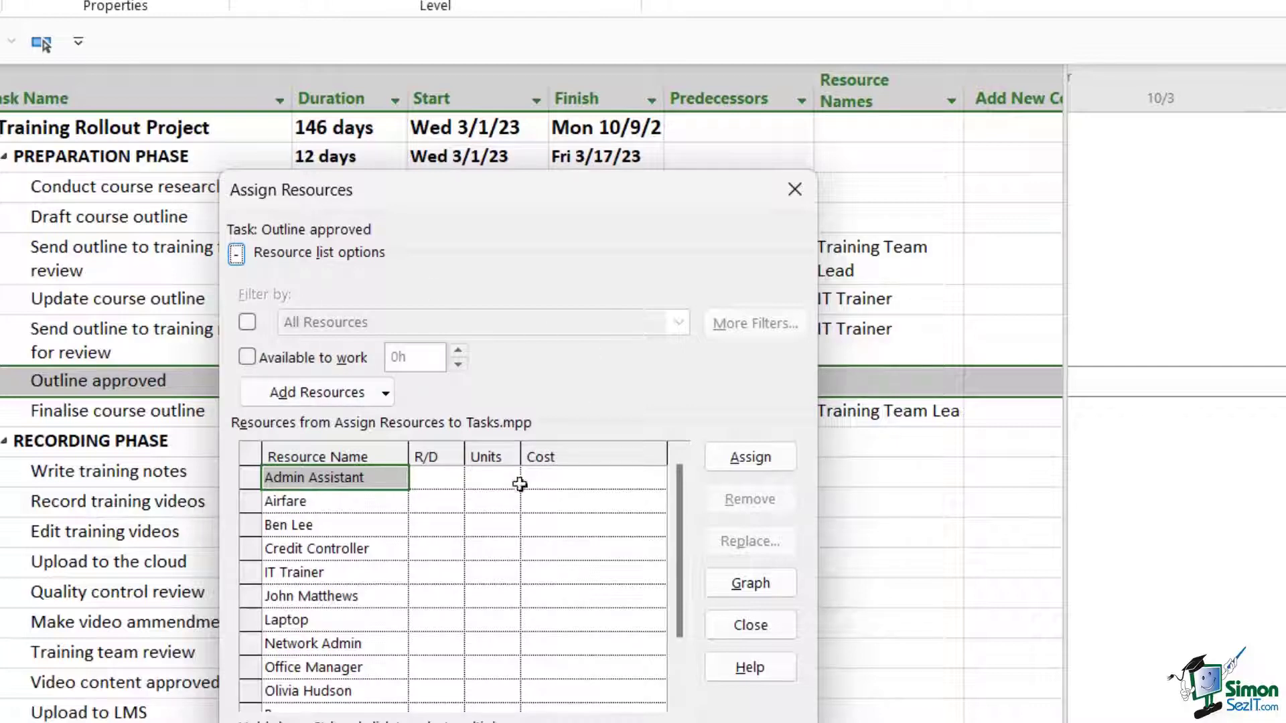
pyautogui.click(247, 323)
pyautogui.click(681, 322)
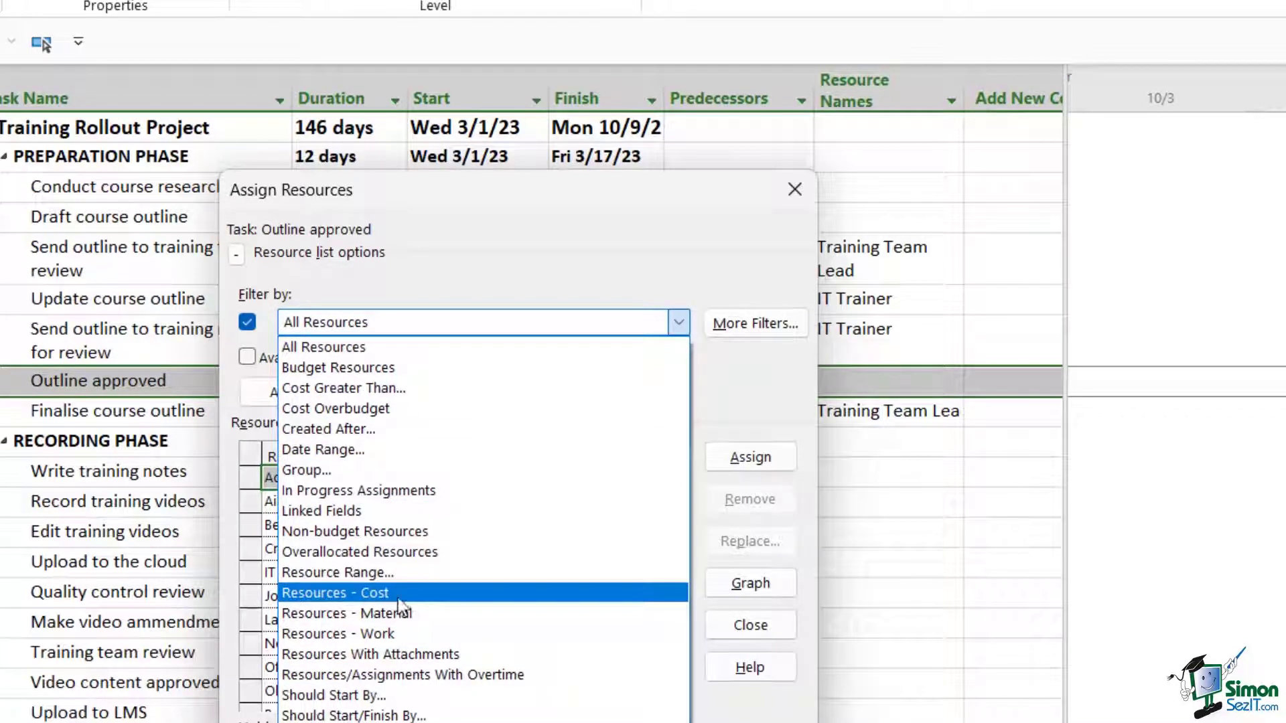
pyautogui.click(323, 615)
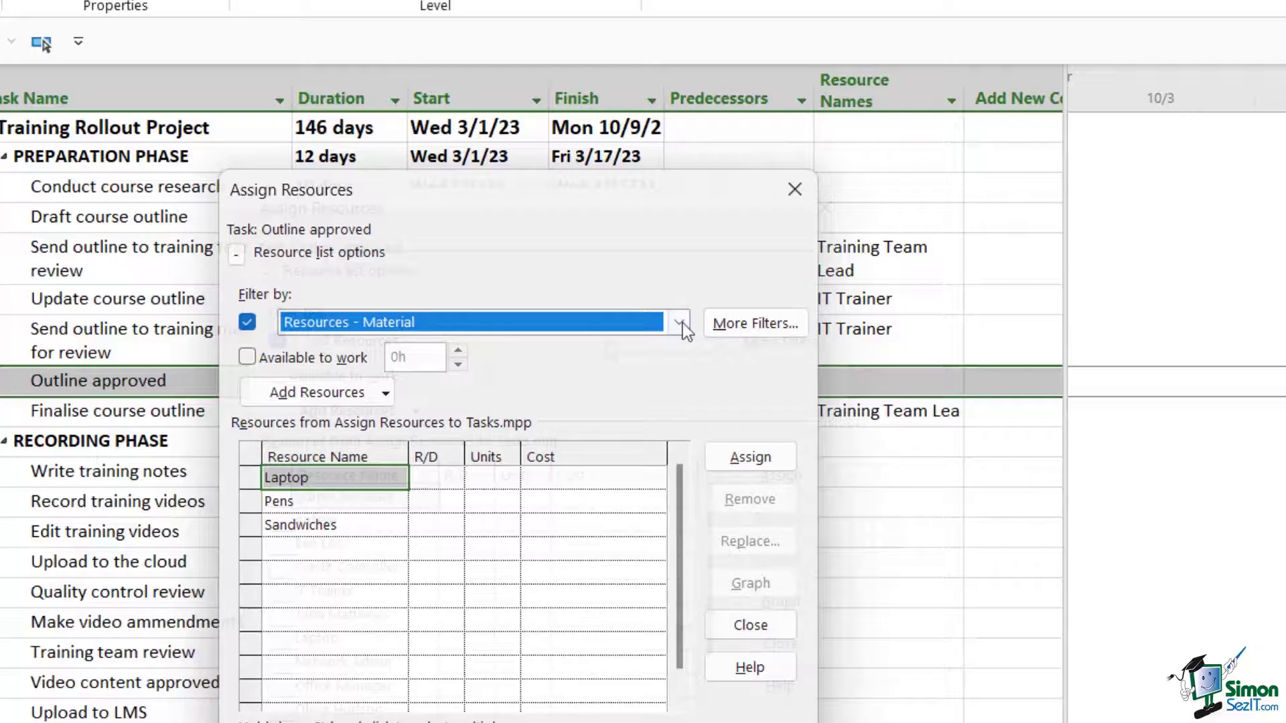
# - Restore All Resources, assign IT Trainer to Outline approved, and close the dialog
pyautogui.click(679, 322)
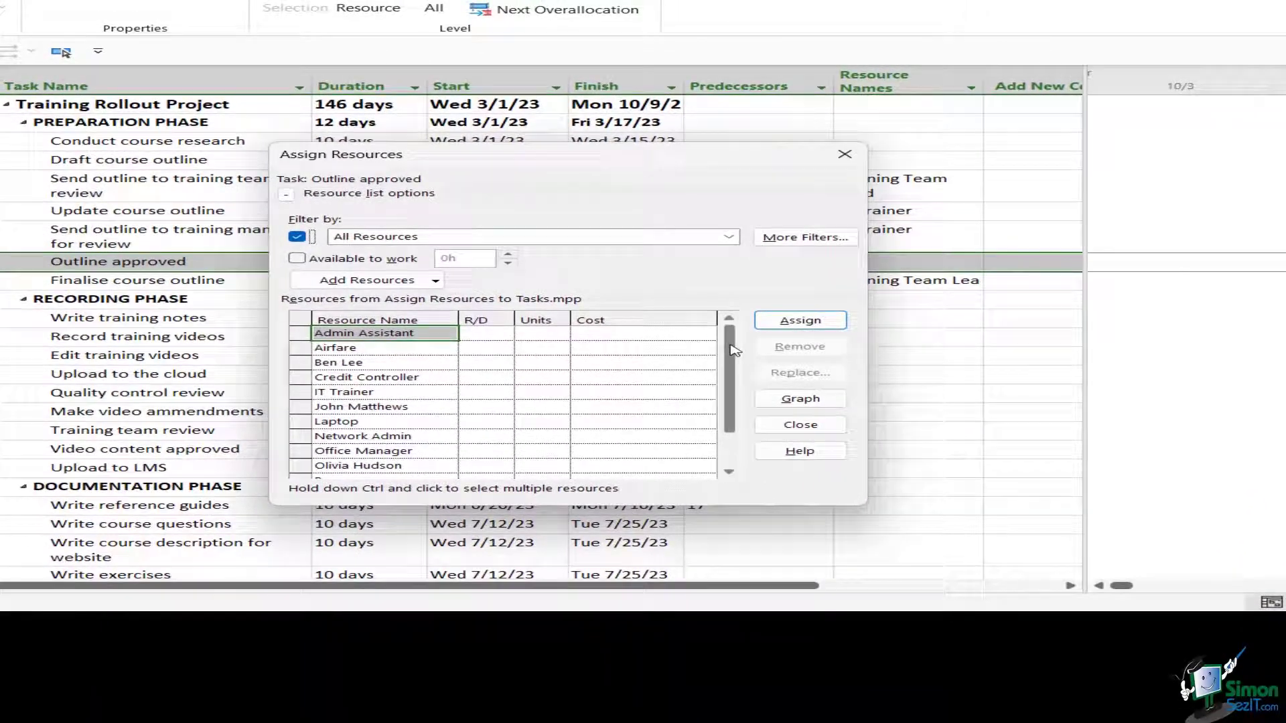
pyautogui.moveTo(735, 350); pyautogui.dragTo(739, 406)
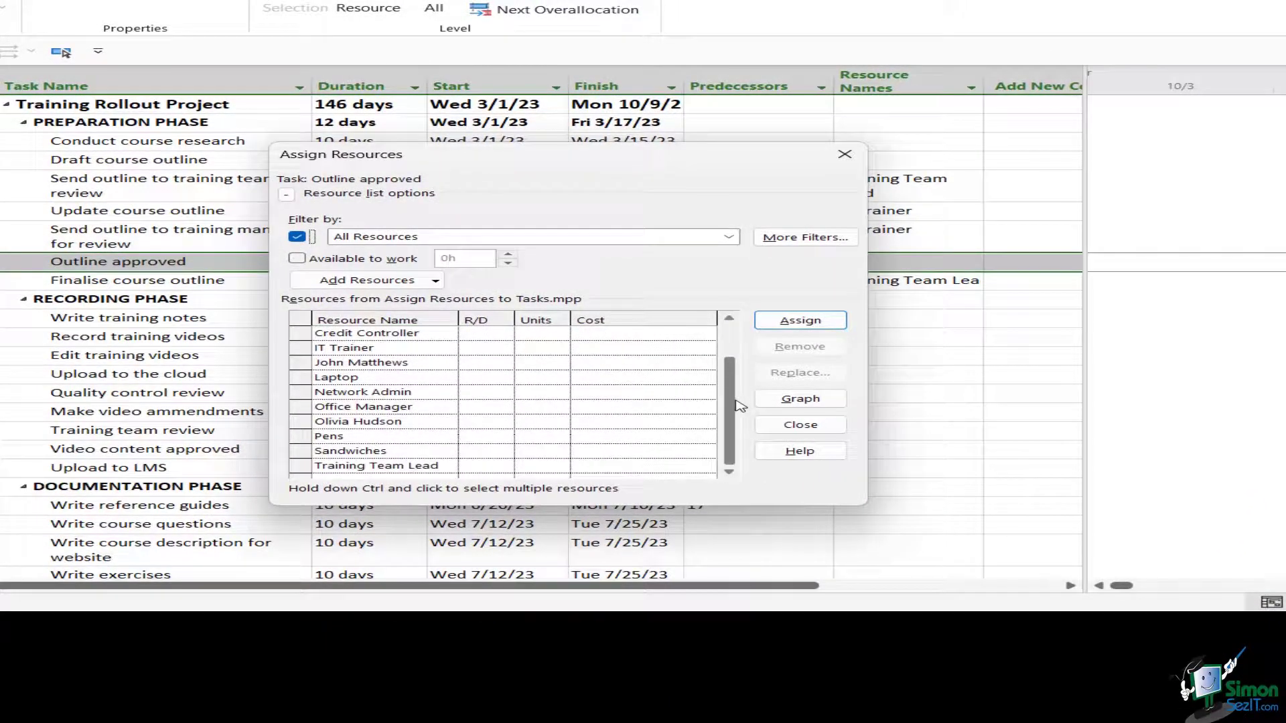
pyautogui.click(302, 348)
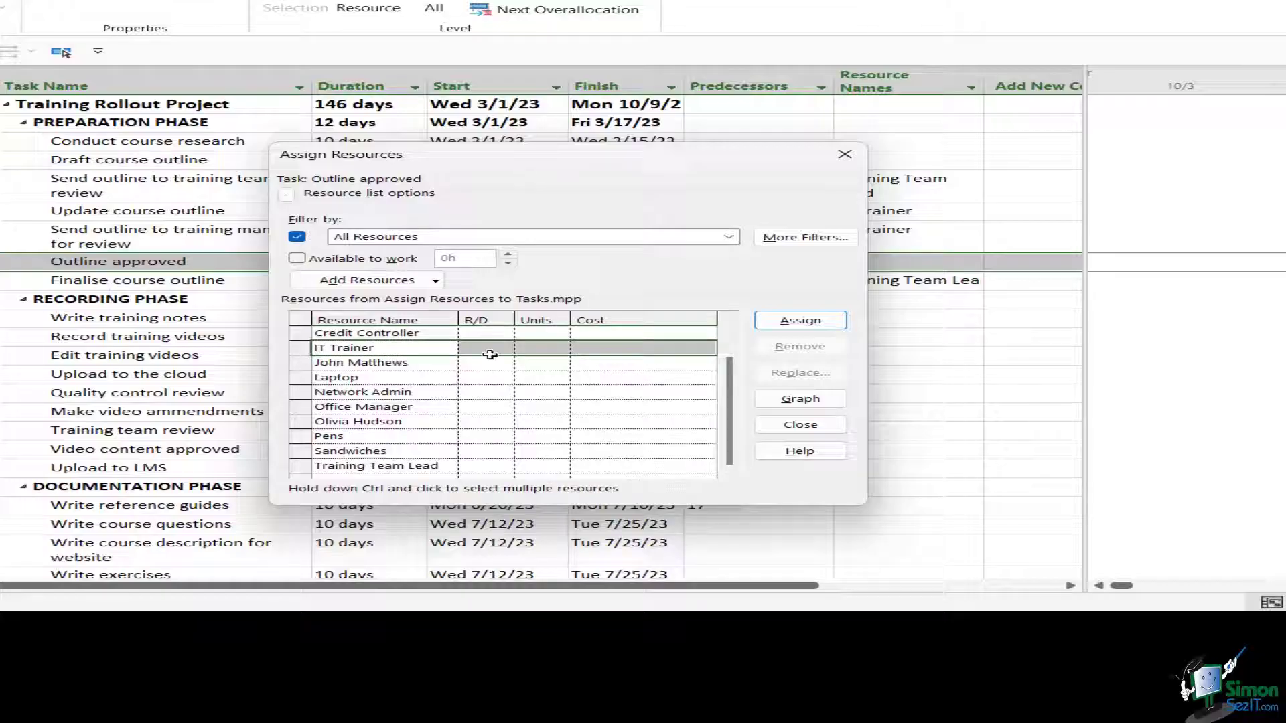
pyautogui.click(806, 322)
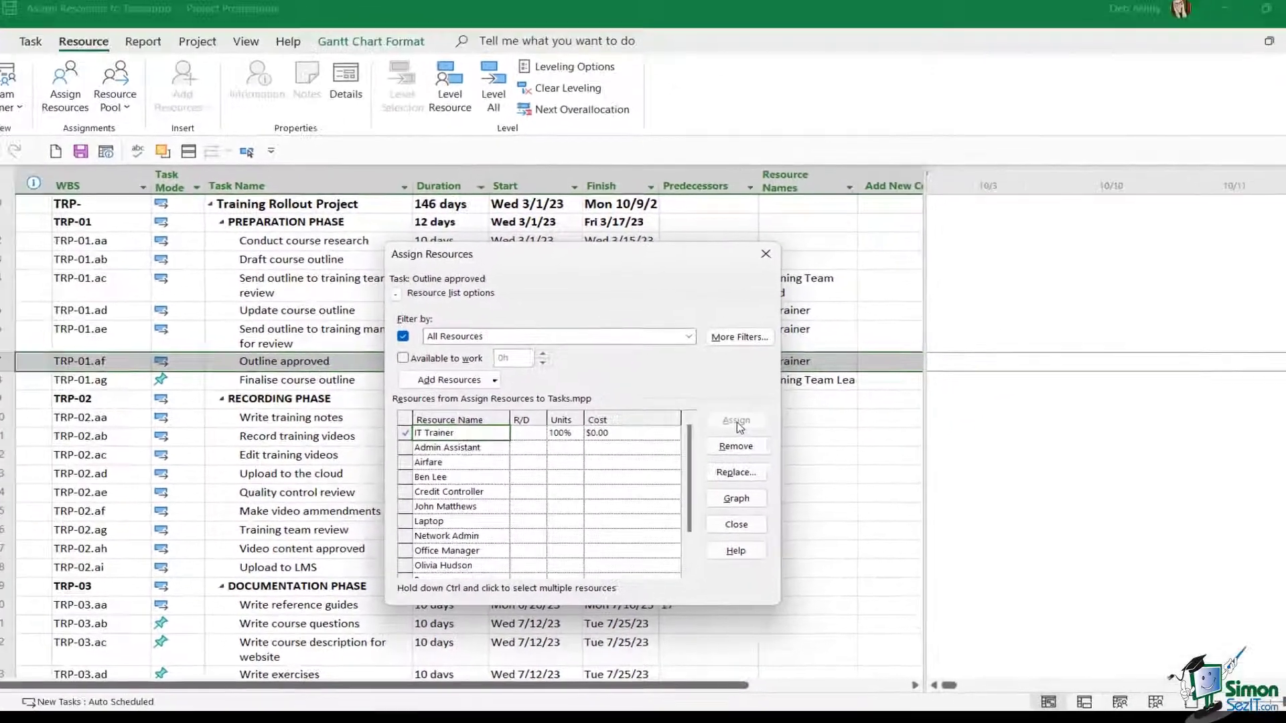
pyautogui.click(736, 524)
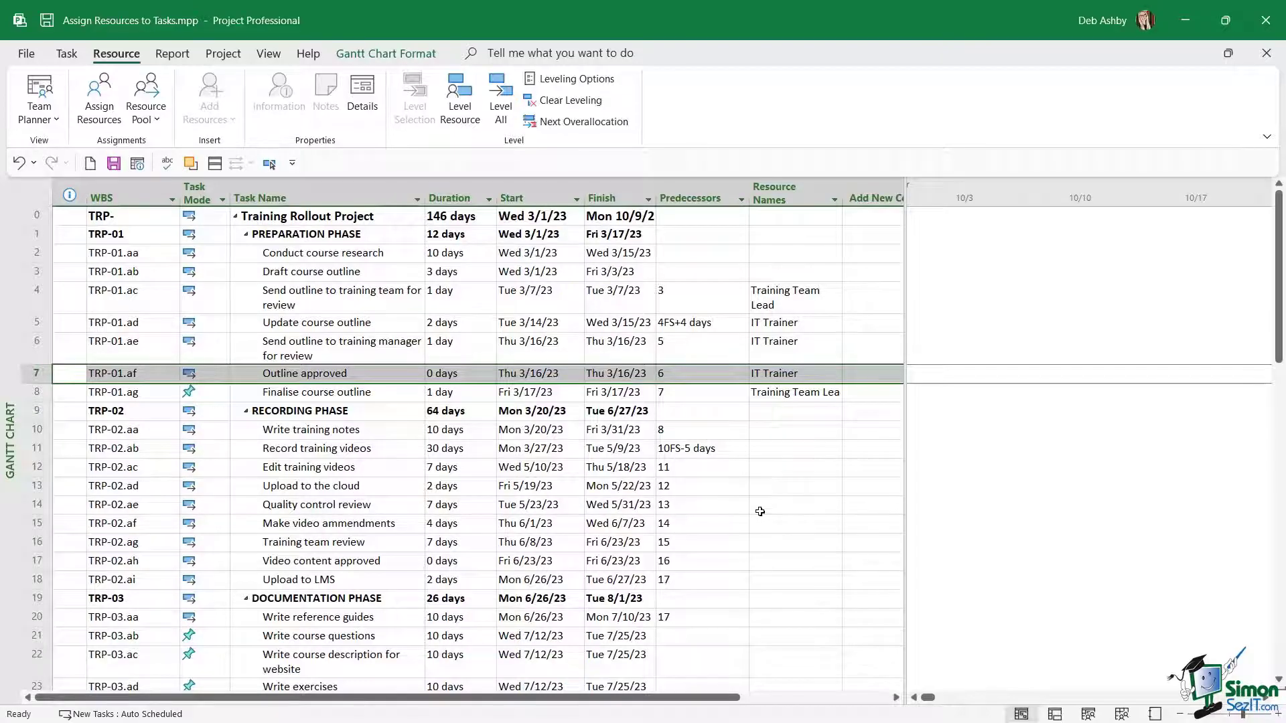
pyautogui.click(68, 53)
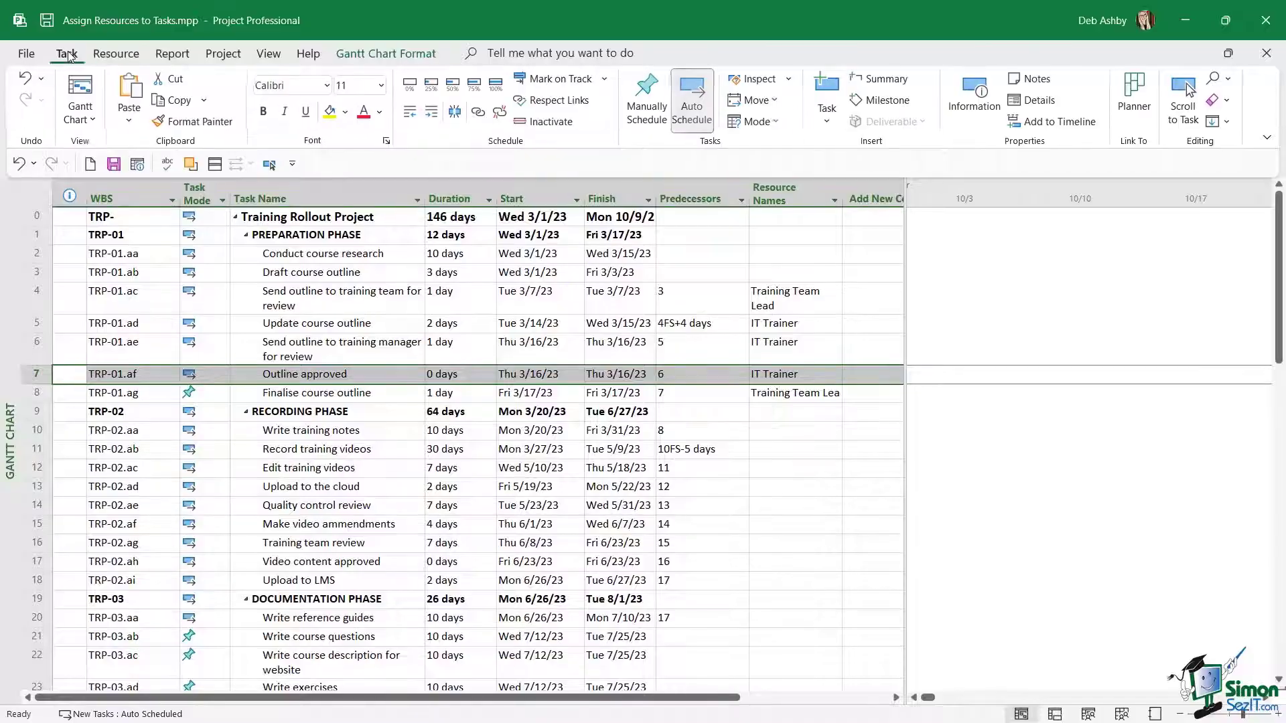
# - In the Task Form, add Training Team Lead to Outline approved alongside IT Trainer
pyautogui.click(94, 122)
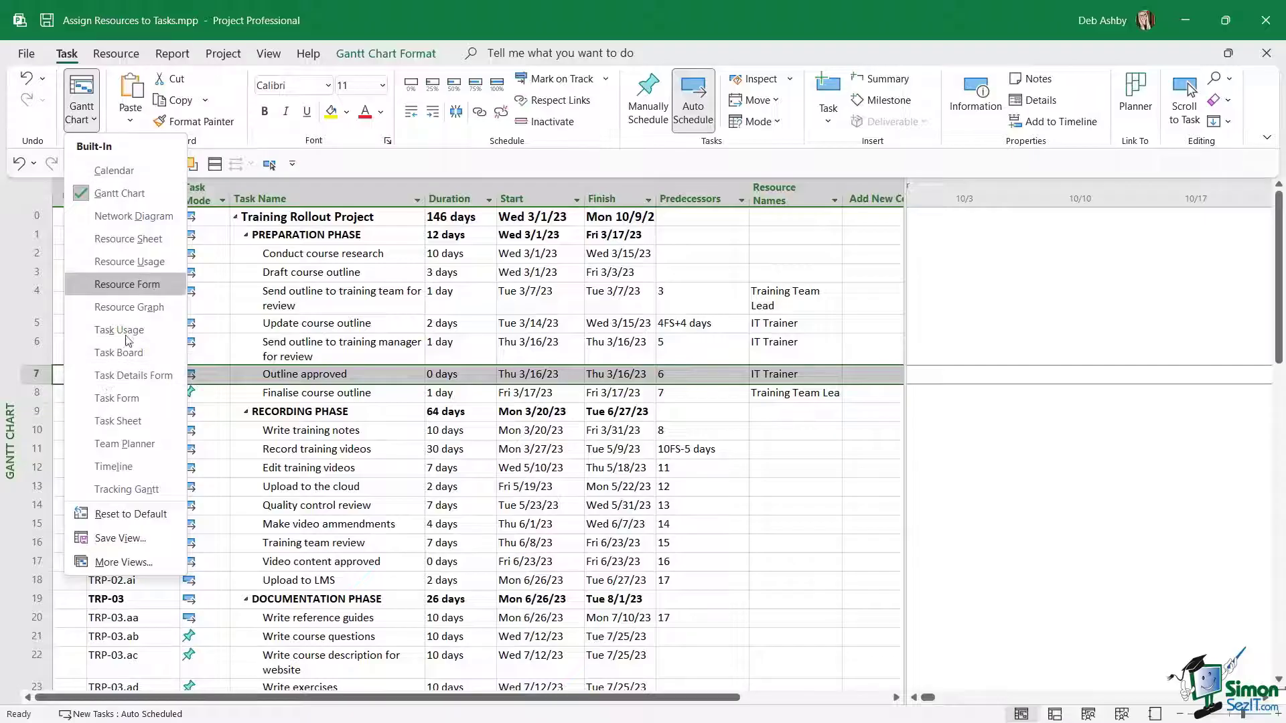
pyautogui.click(127, 399)
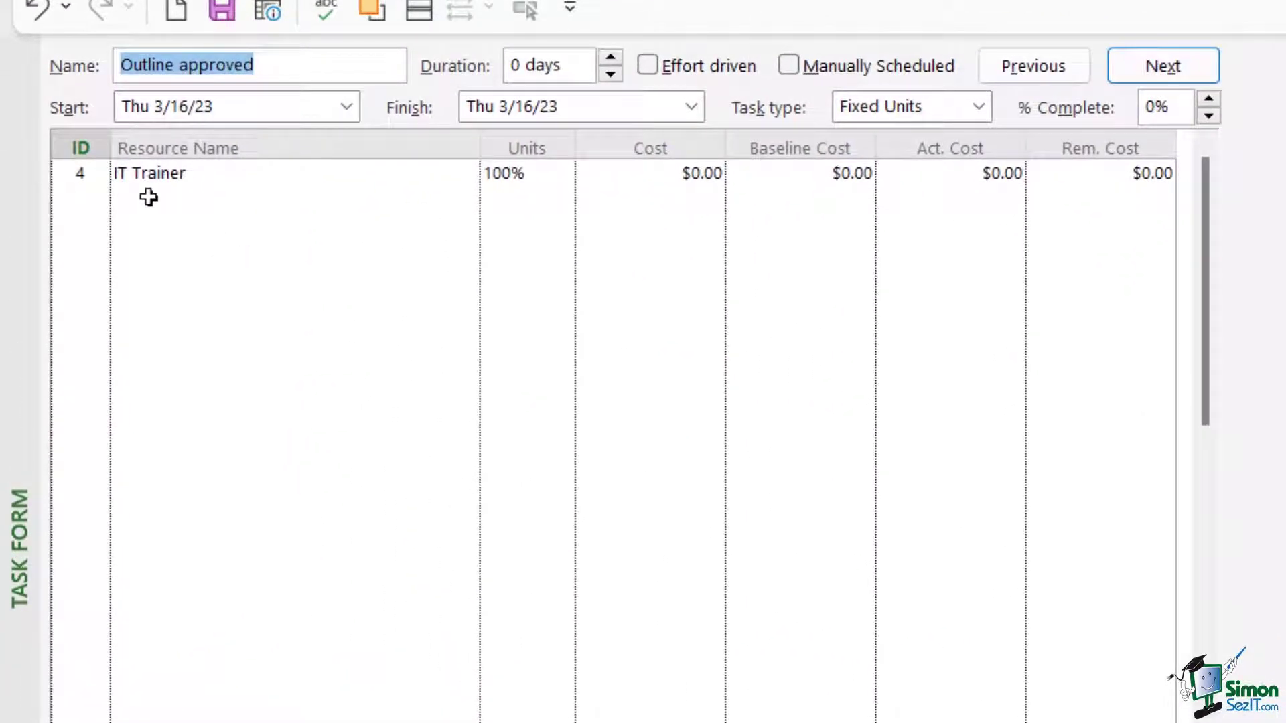
pyautogui.click(148, 197)
pyautogui.click(469, 205)
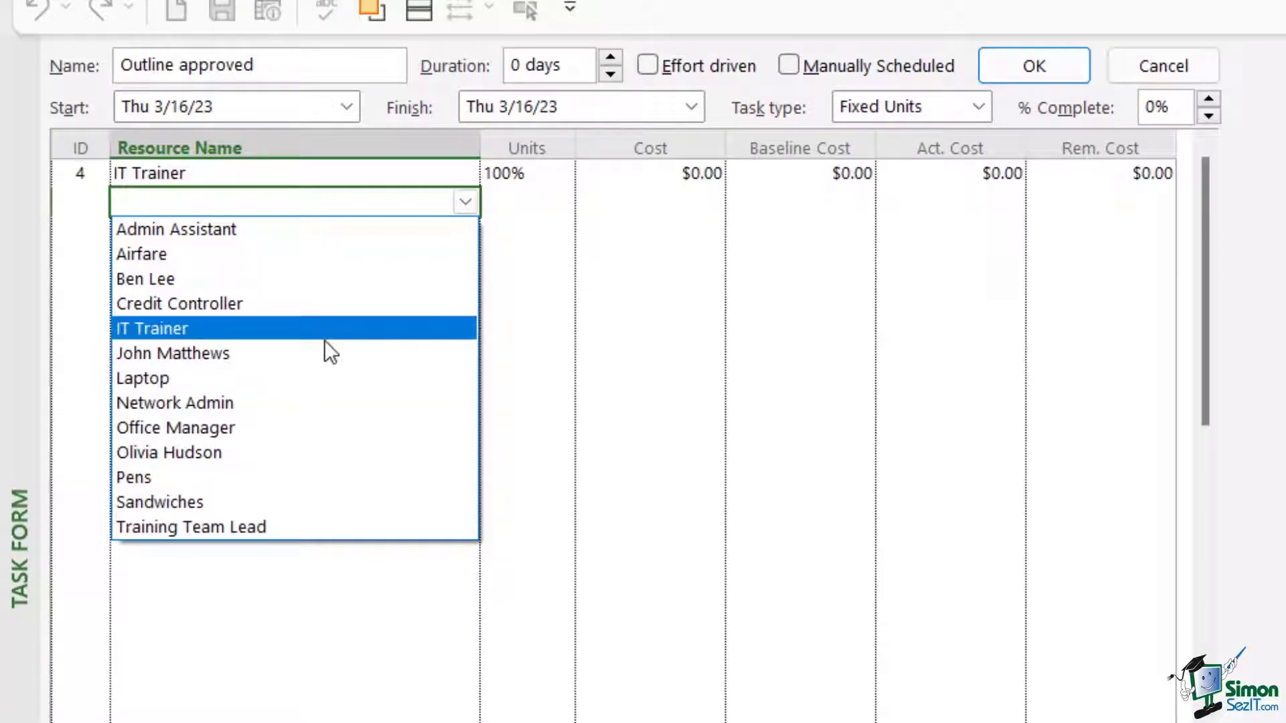
pyautogui.click(469, 201)
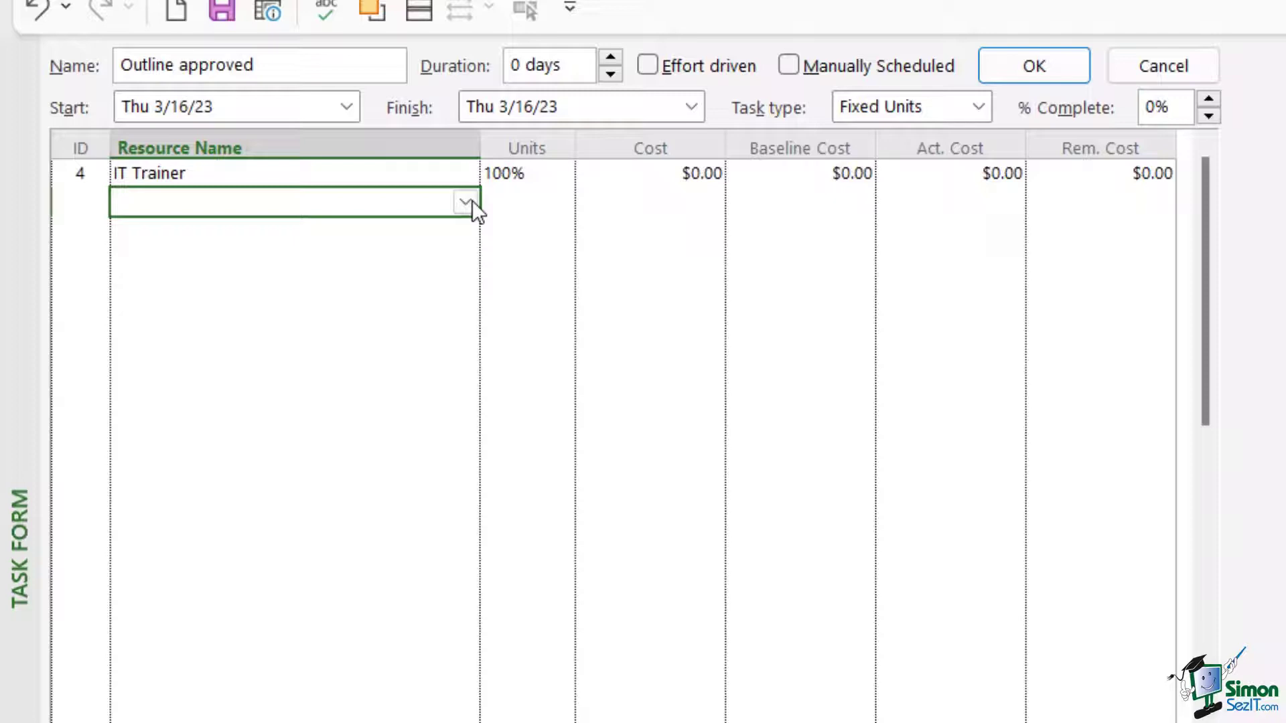
pyautogui.click(469, 201)
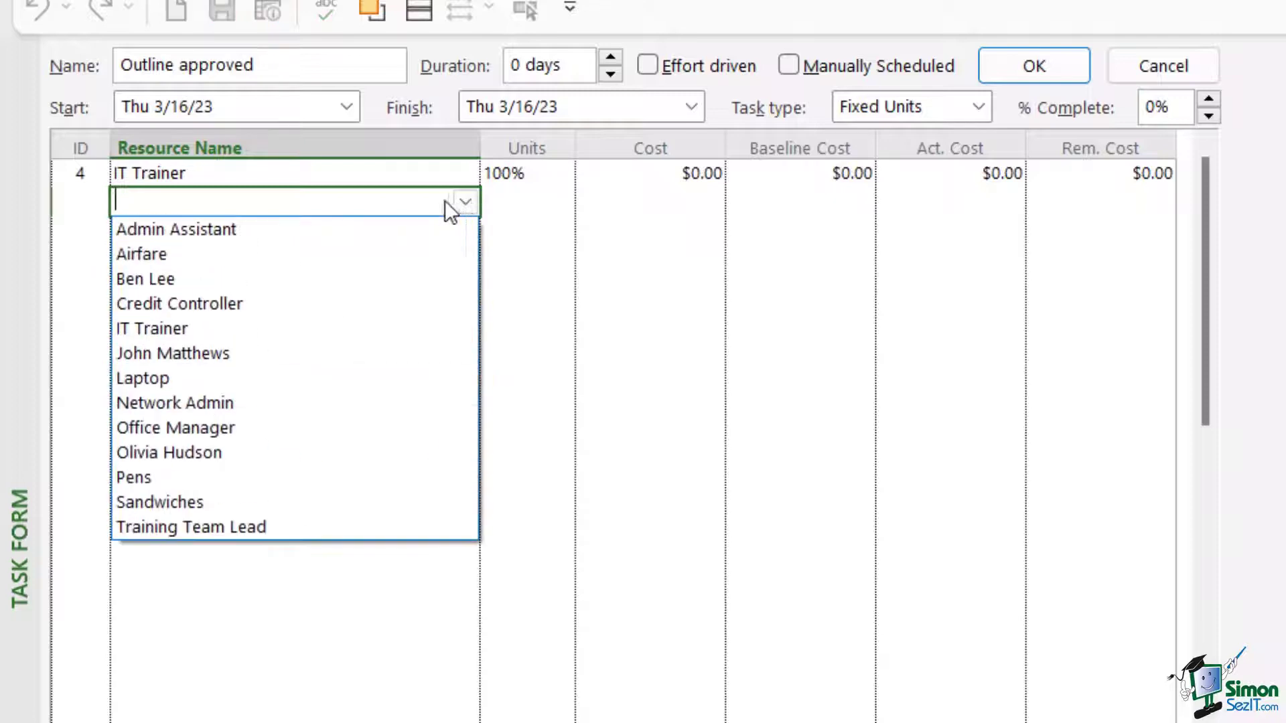
pyautogui.click(239, 526)
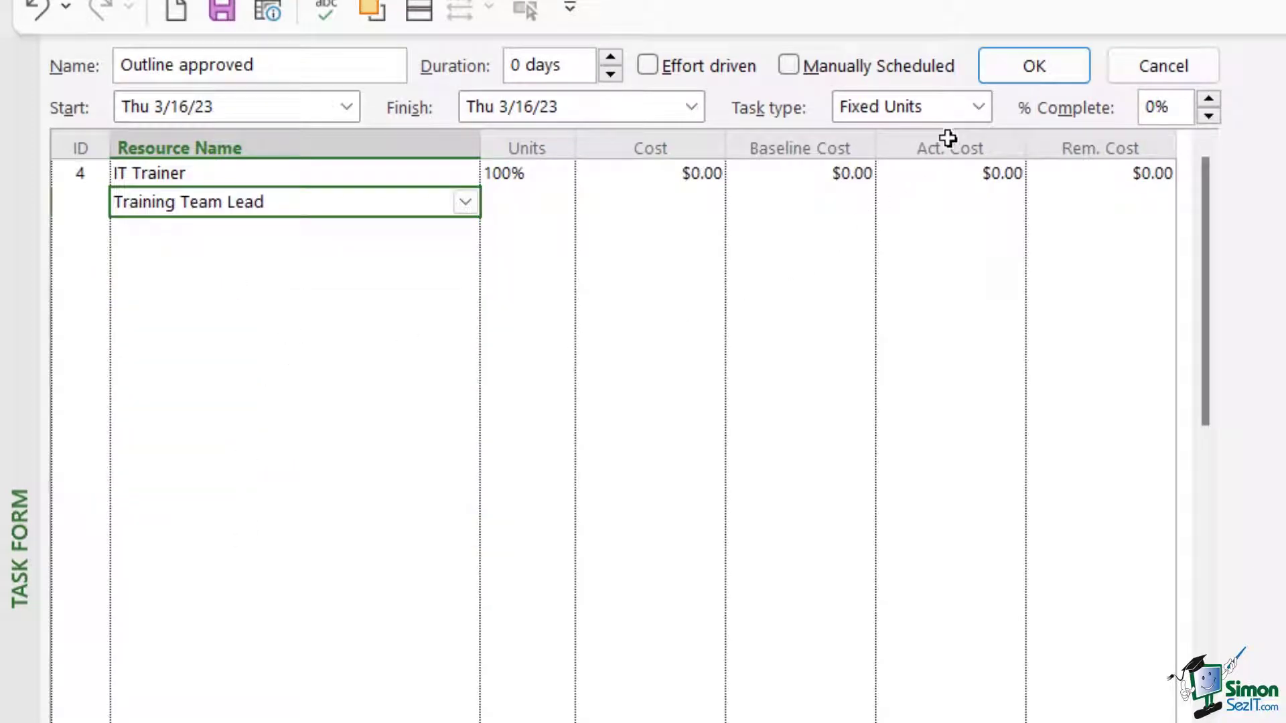
pyautogui.click(1039, 64)
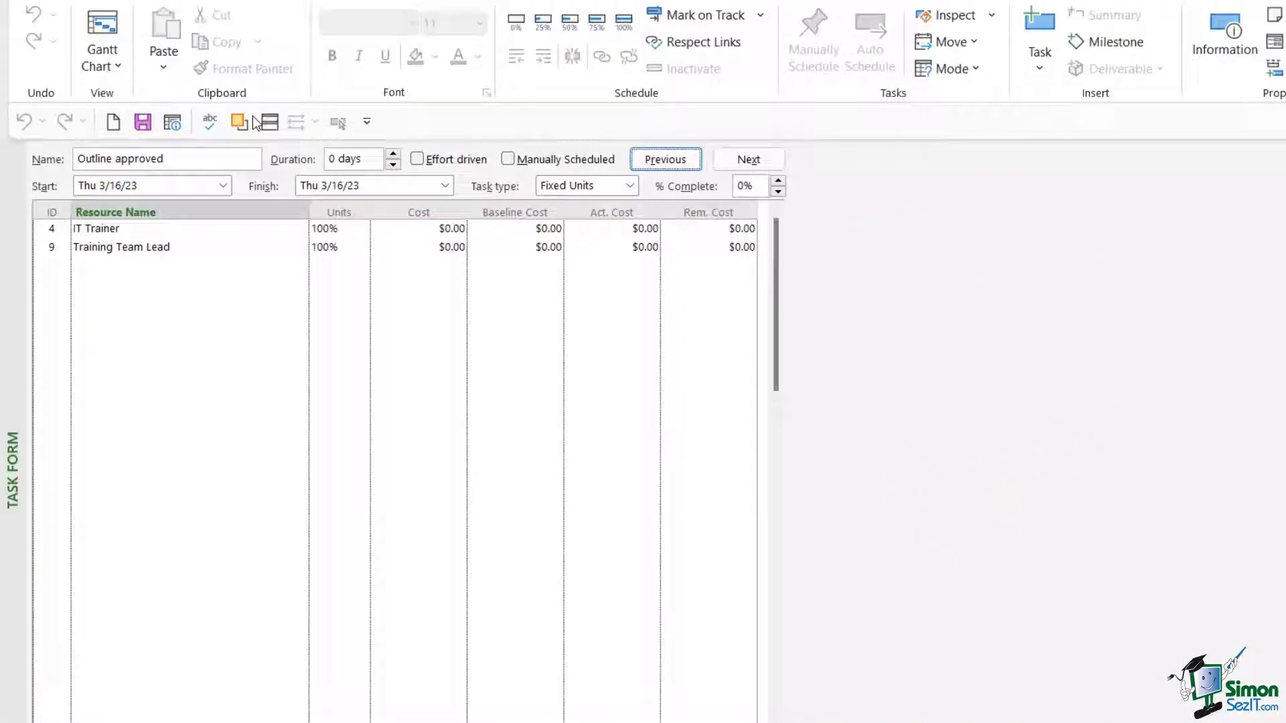
# - Return to the Gantt Chart and select task 47, Book venue, in the Venues section
pyautogui.click(84, 92)
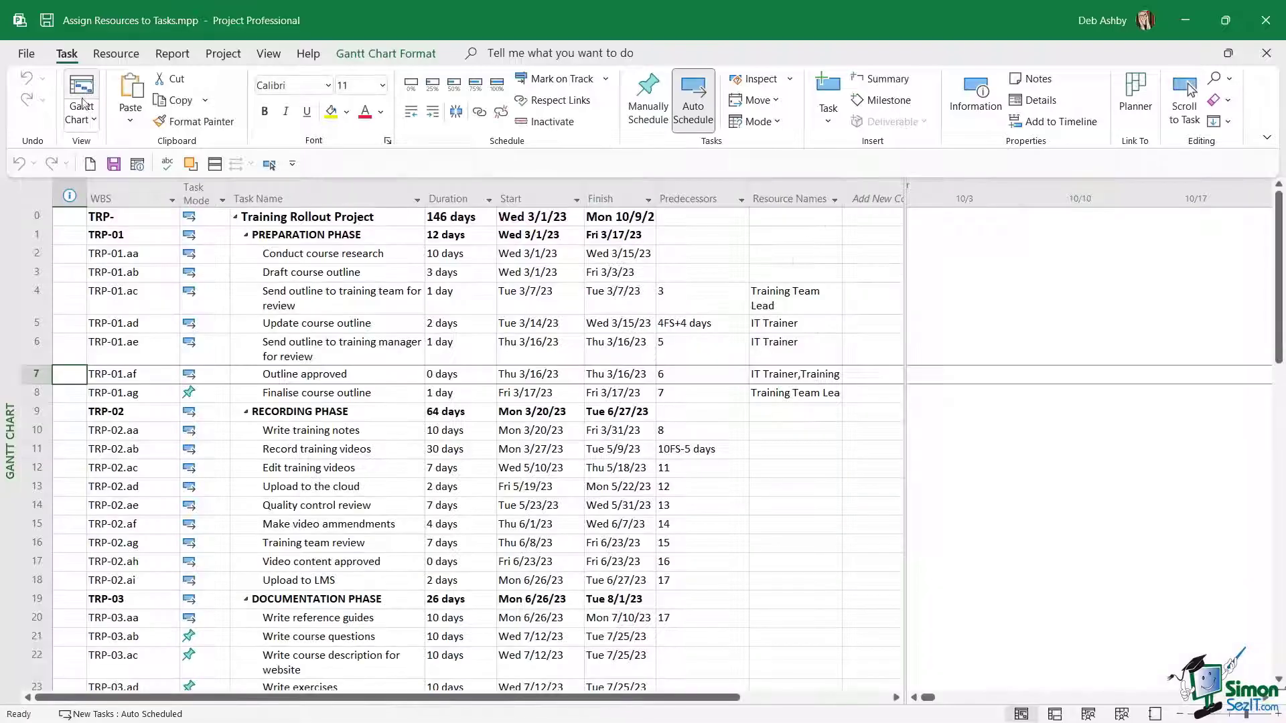
pyautogui.scroll(-8, 474, 416)
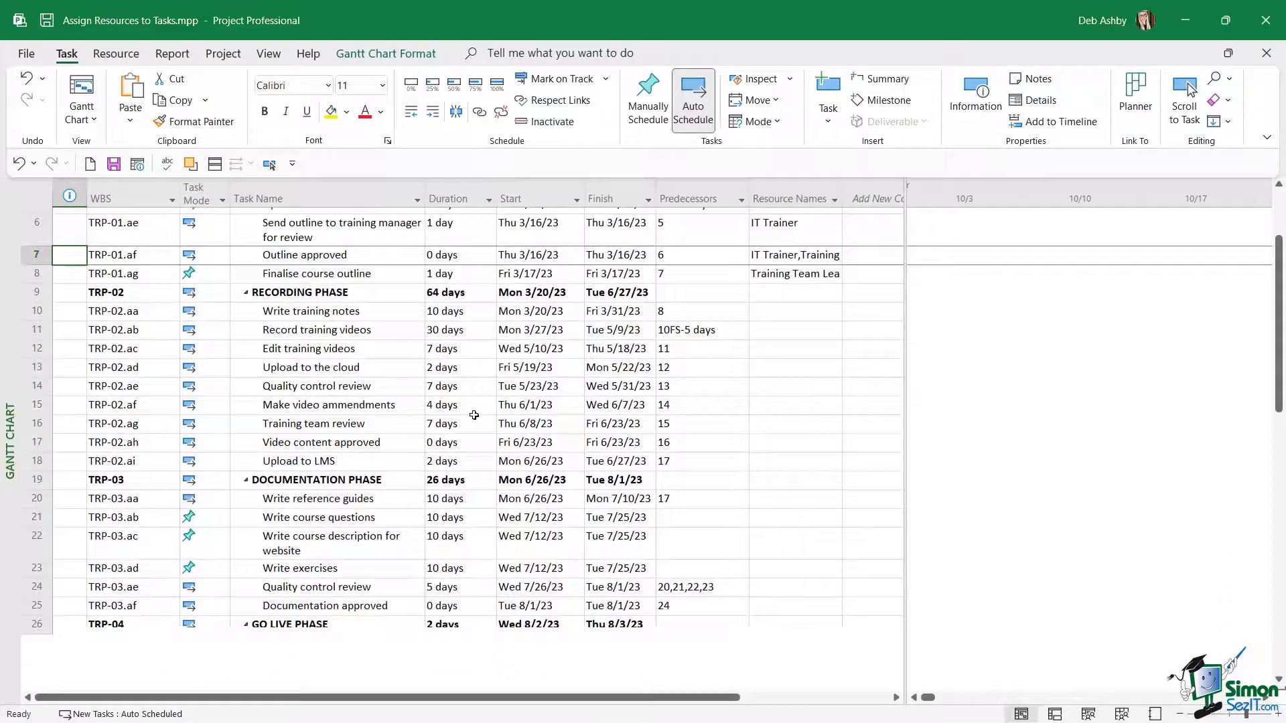
pyautogui.scroll(-5, 474, 415)
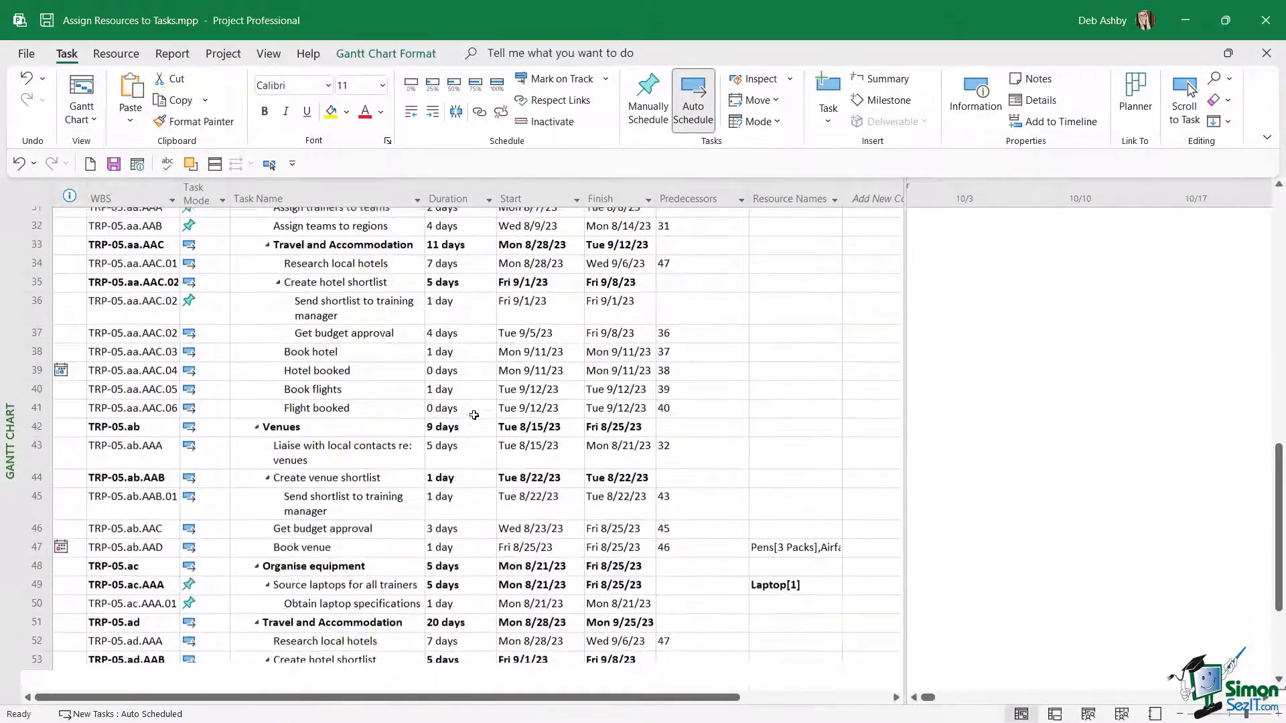
pyautogui.scroll(2, 474, 415)
pyautogui.click(790, 356)
pyautogui.scroll(-1, 440, 467)
pyautogui.scroll(-1, 440, 466)
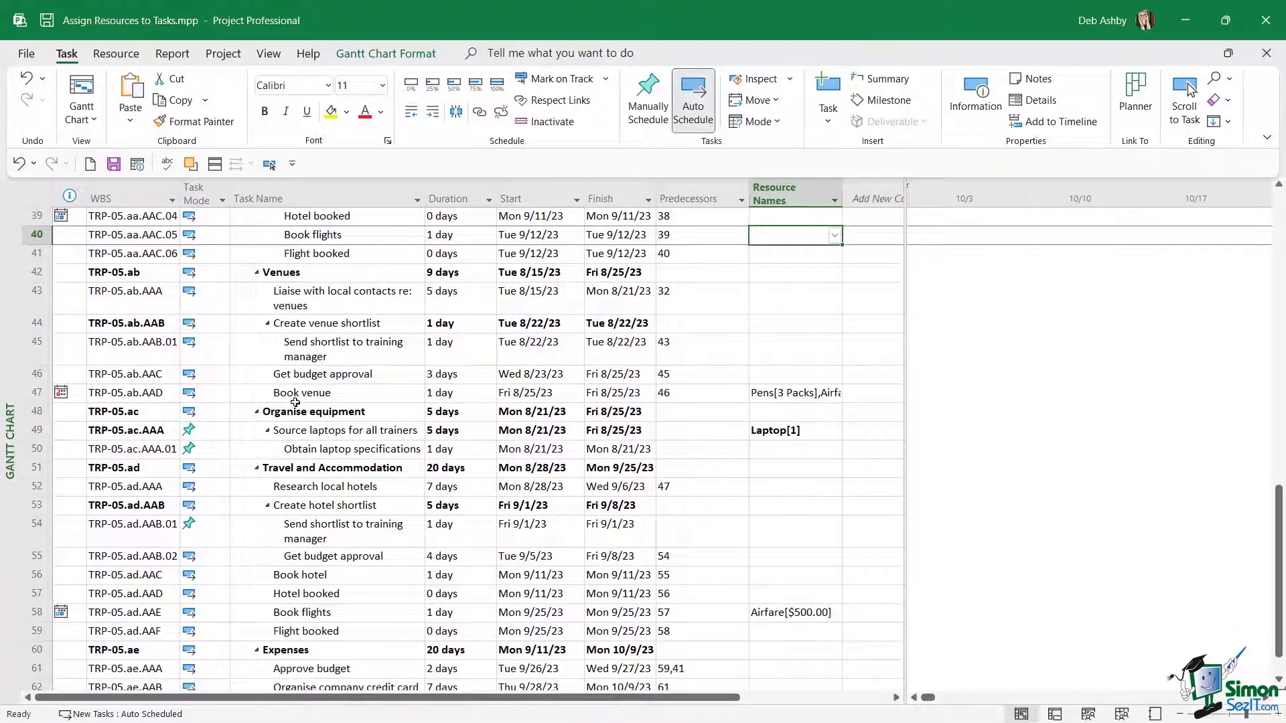
pyautogui.click(36, 392)
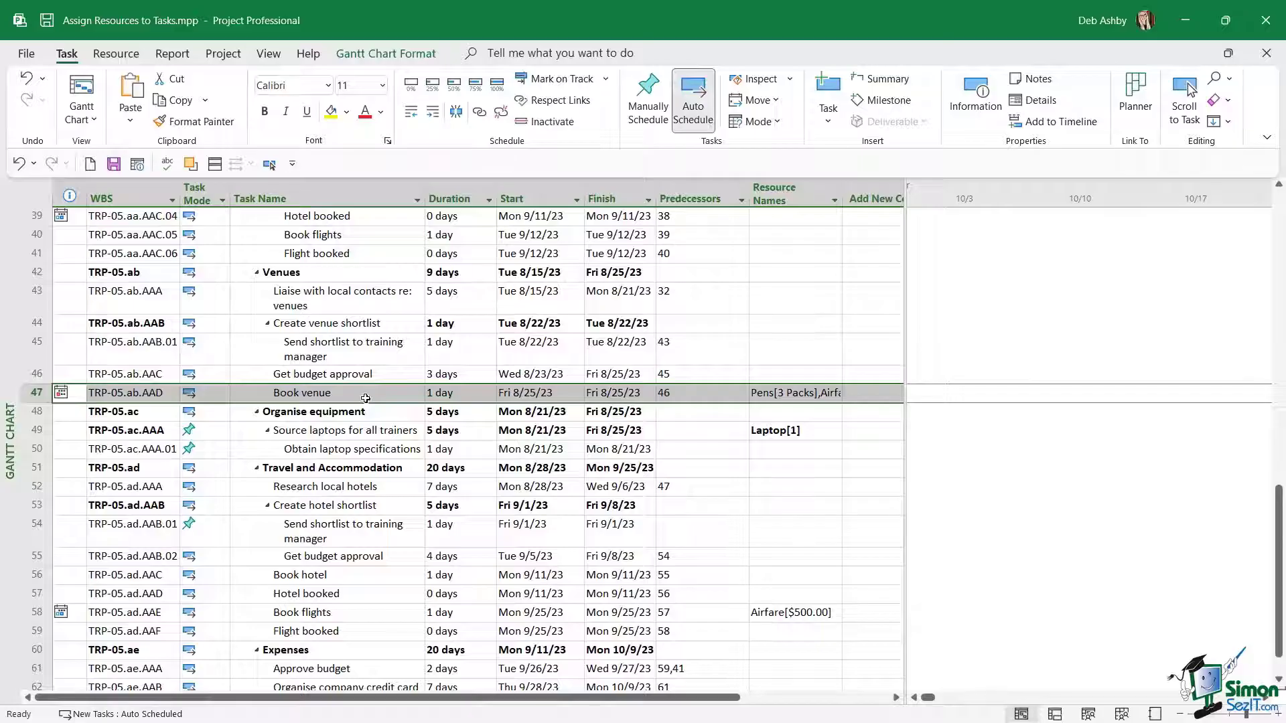
# - In the Task Form, add Sandwiches to Book venue with 2 units, costing $60.00
pyautogui.click(83, 113)
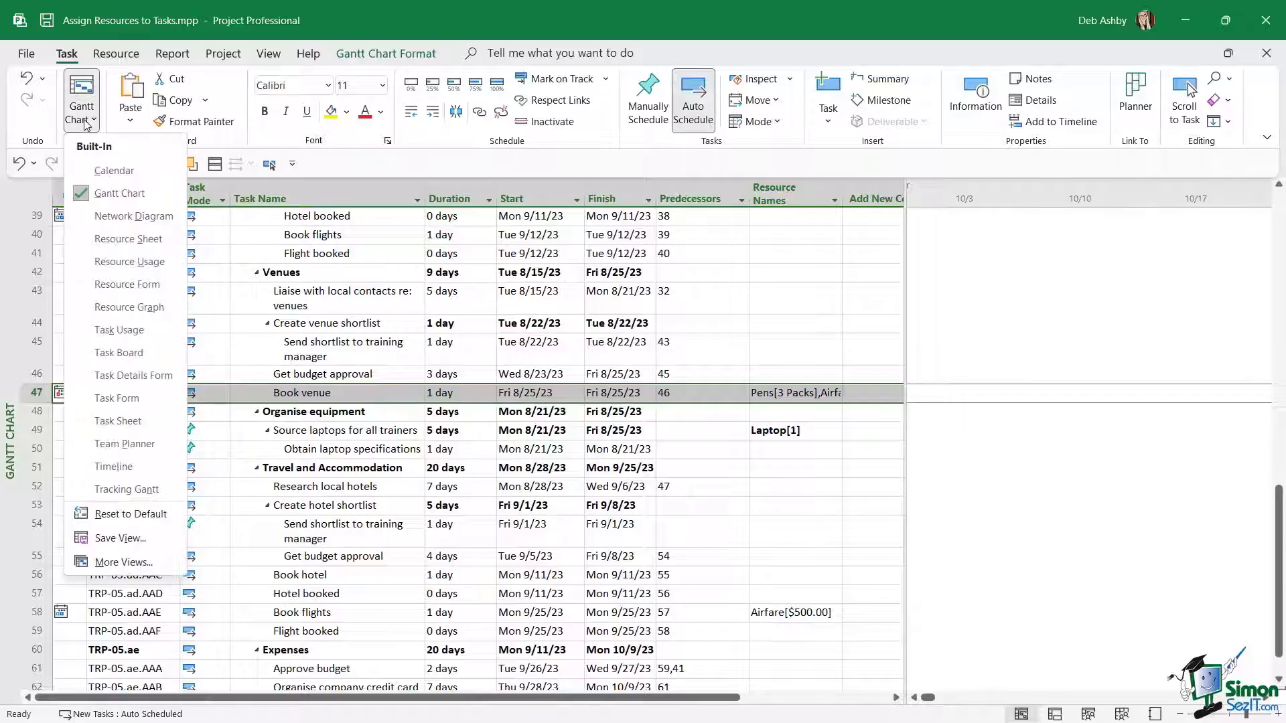
pyautogui.click(121, 402)
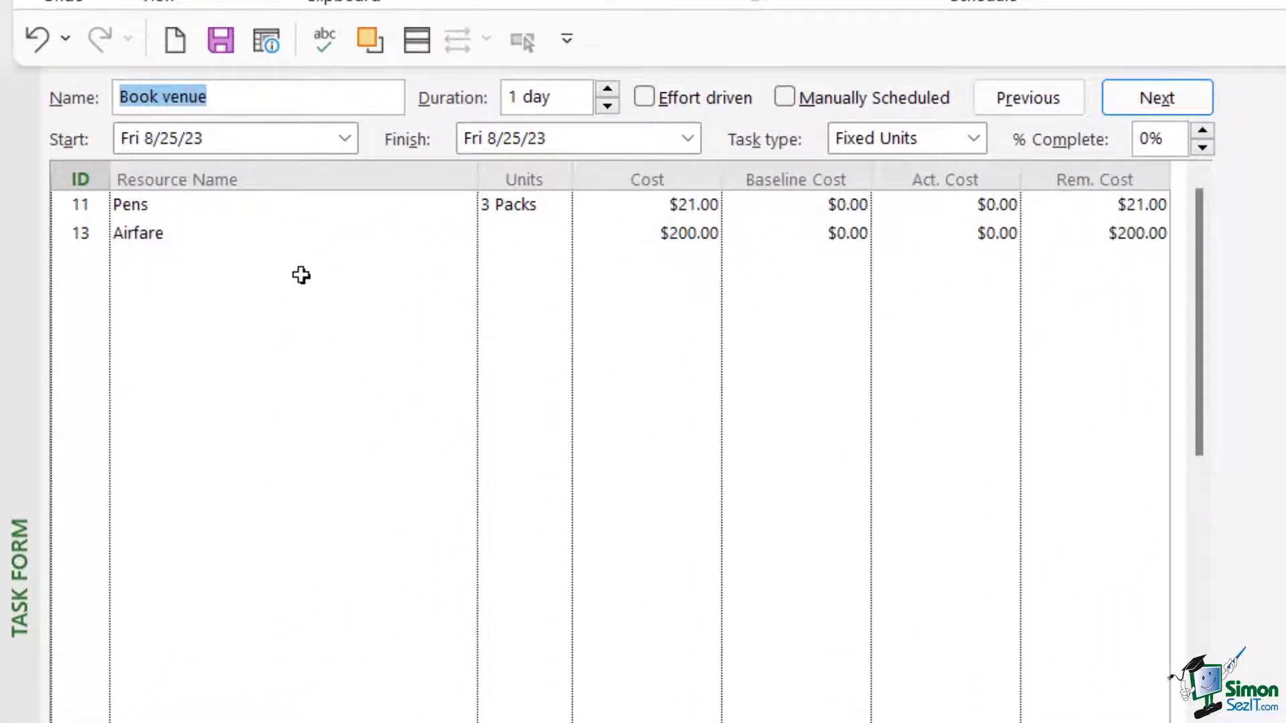
pyautogui.click(142, 260)
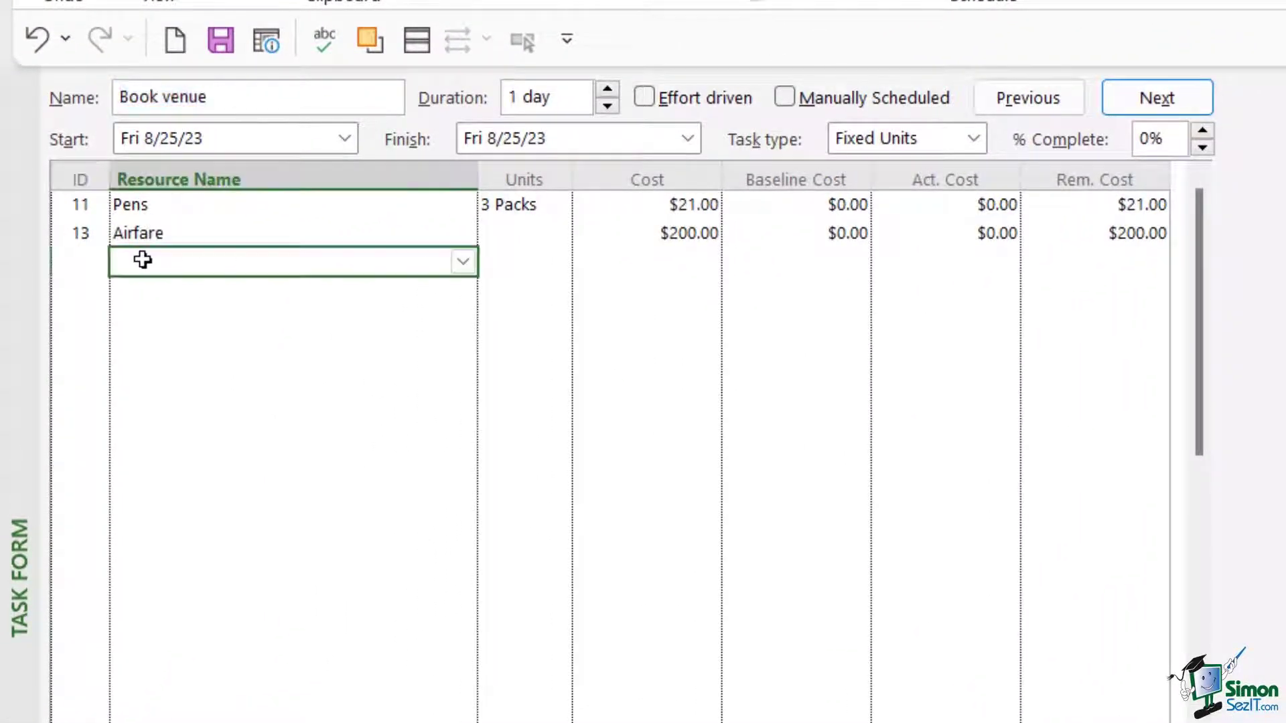
pyautogui.click(463, 262)
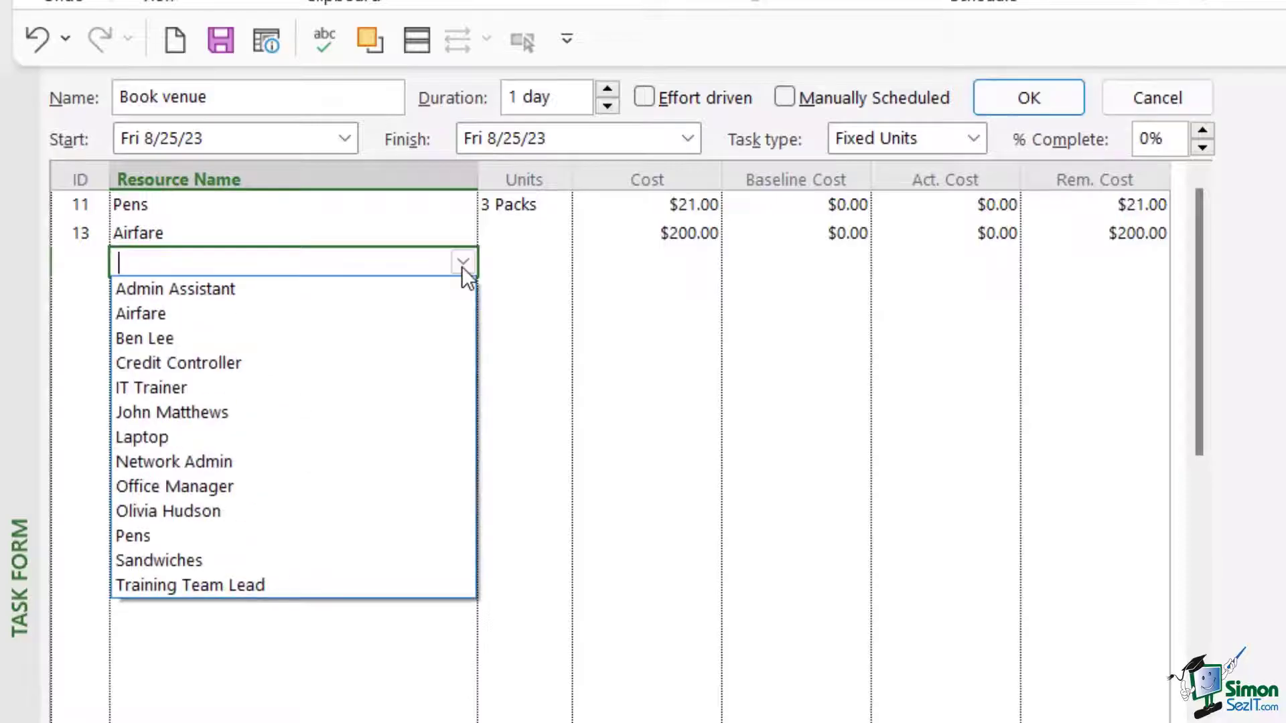
pyautogui.click(207, 560)
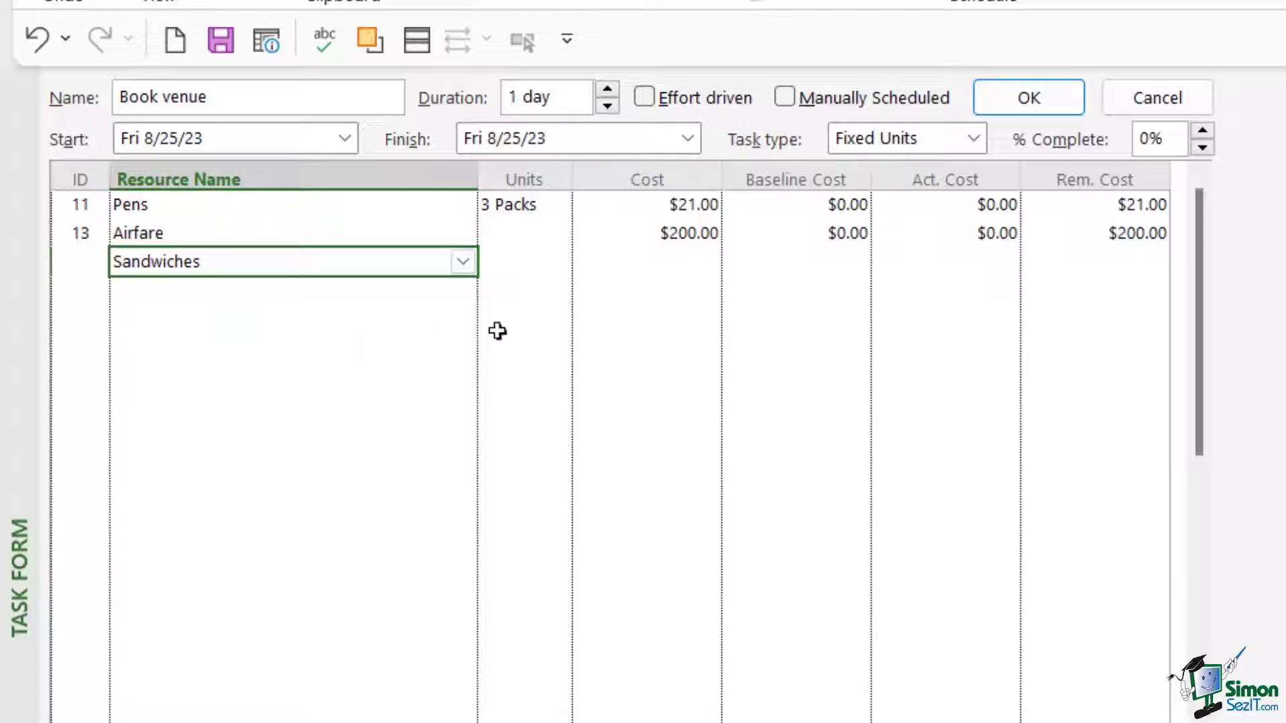
pyautogui.click(512, 264)
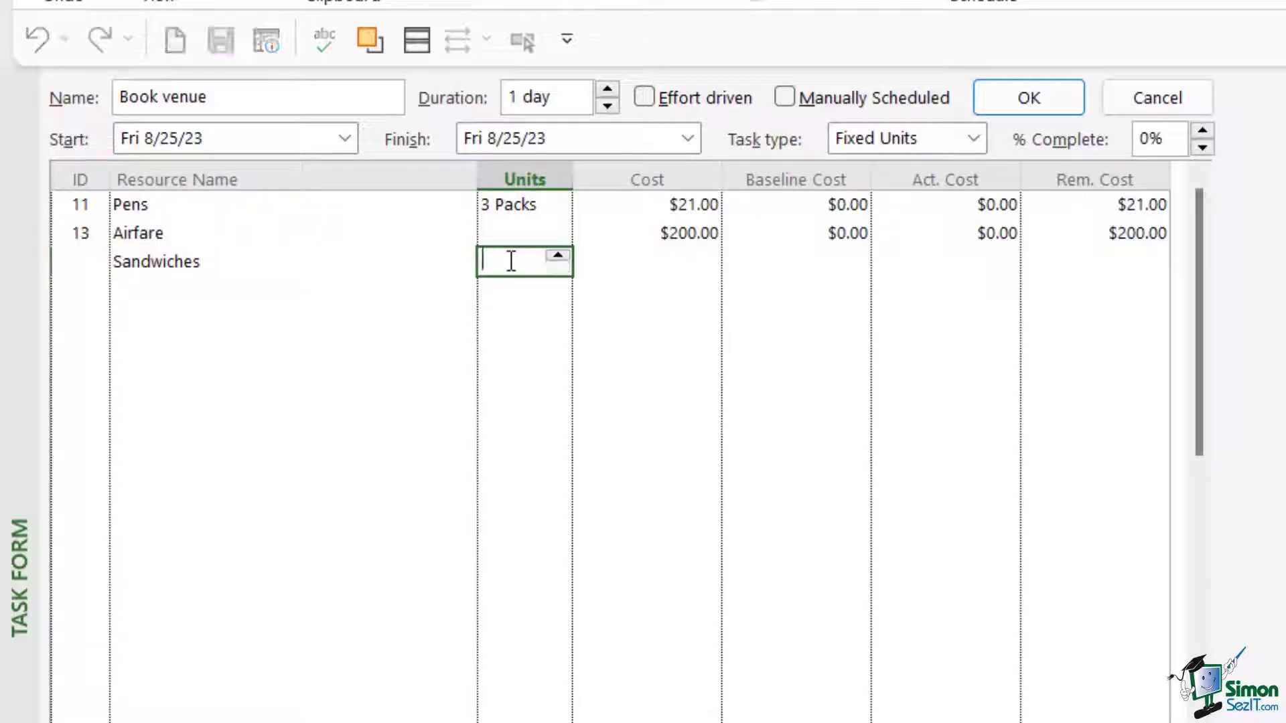
pyautogui.write('2')
pyautogui.click(1012, 106)
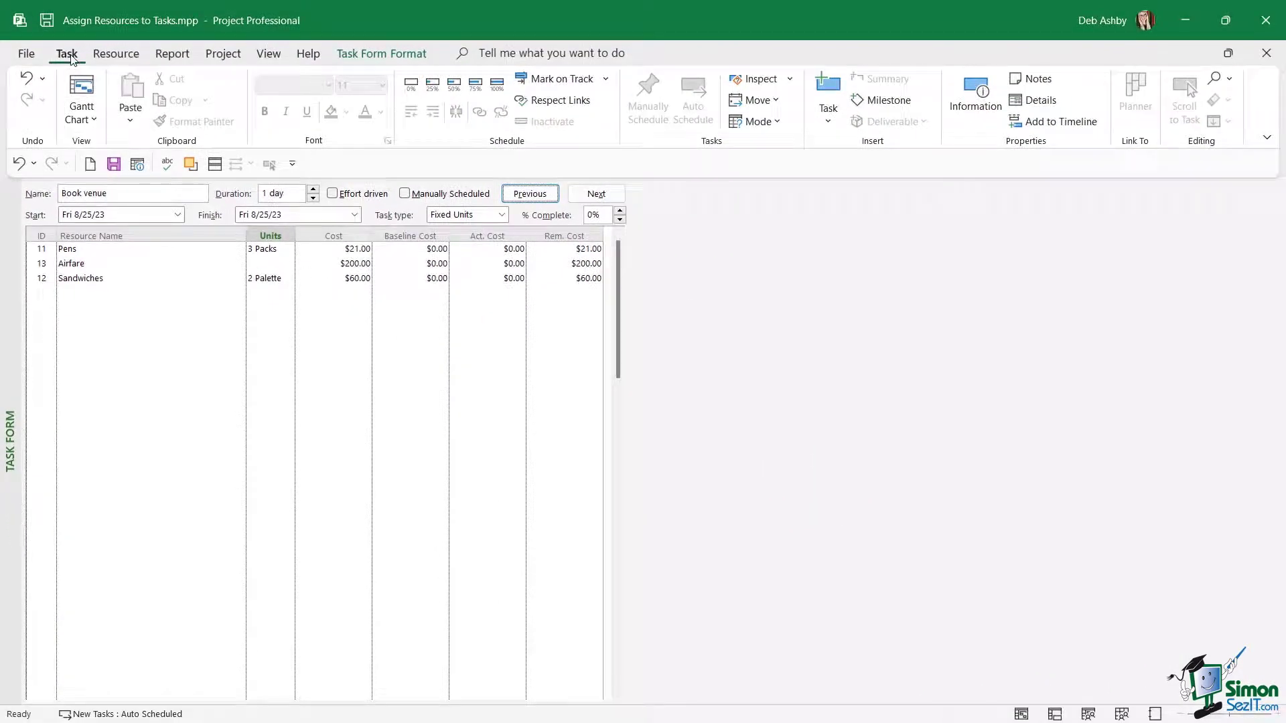
# - View Book venue's Task Information Resources tab listing Pens, Airfare and Sandwiches
pyautogui.click(977, 94)
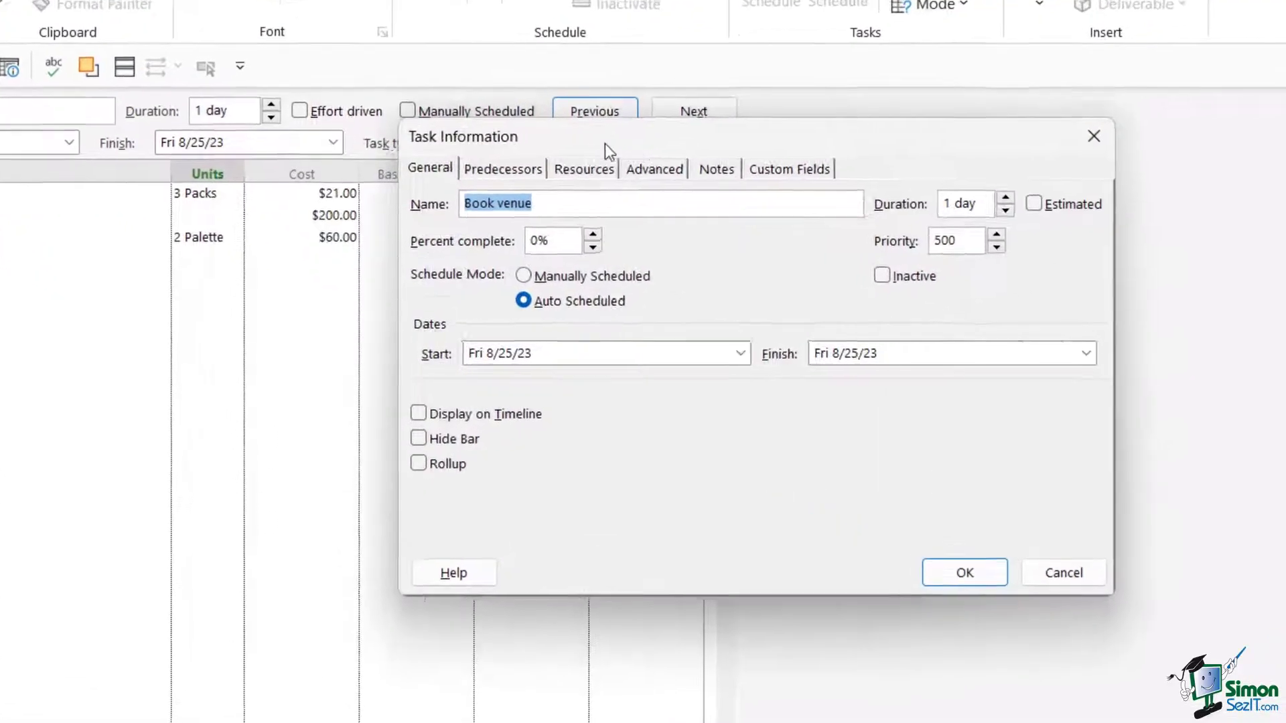
pyautogui.moveTo(605, 143); pyautogui.dragTo(421, 136)
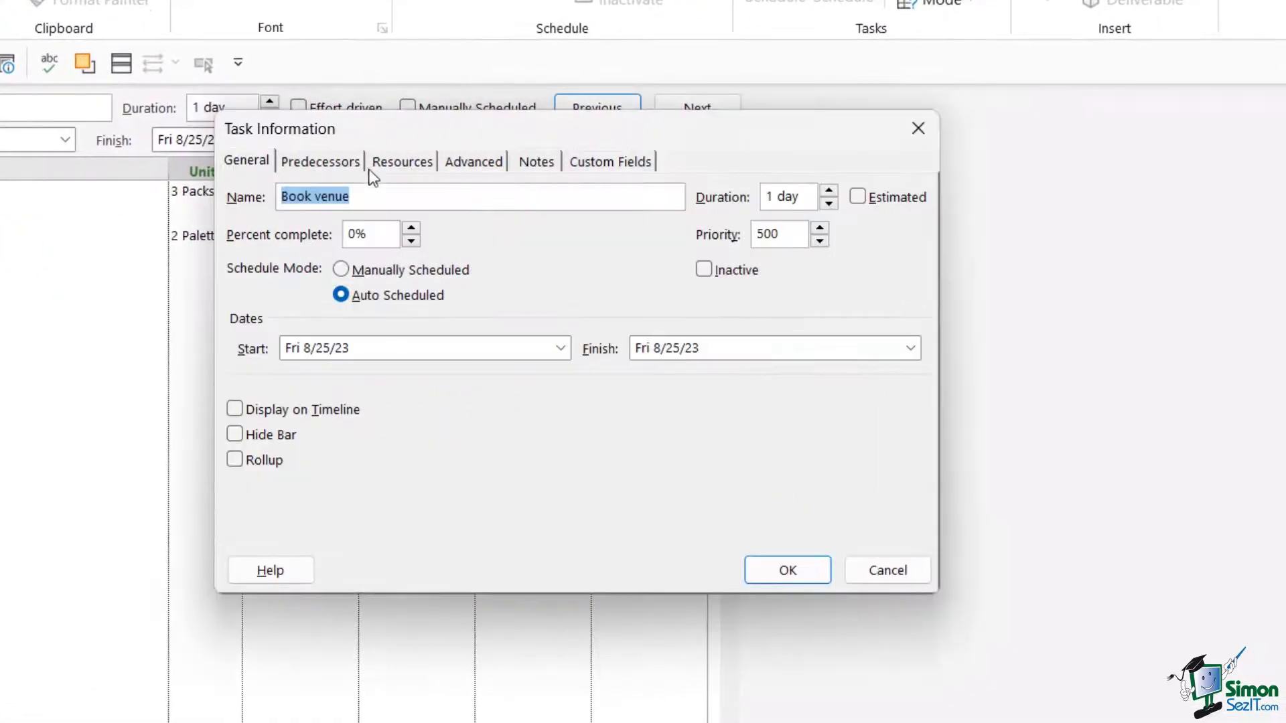
pyautogui.click(395, 168)
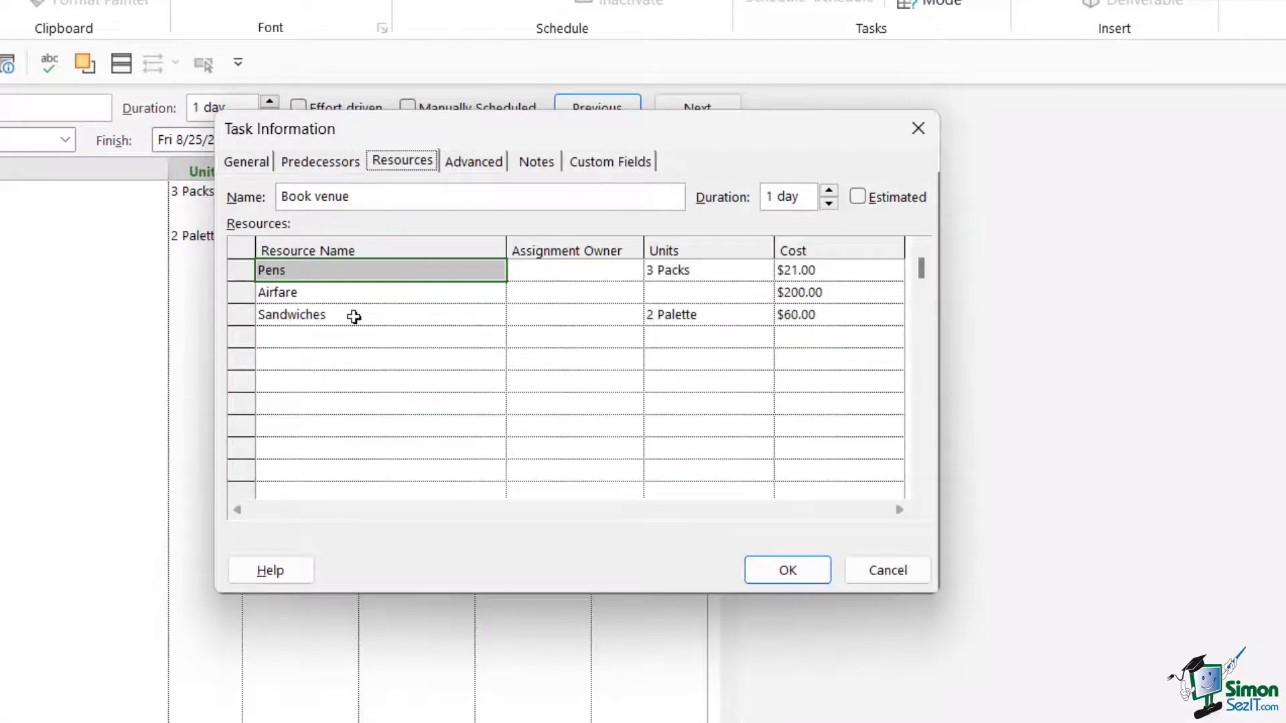
pyautogui.click(301, 338)
pyautogui.click(494, 338)
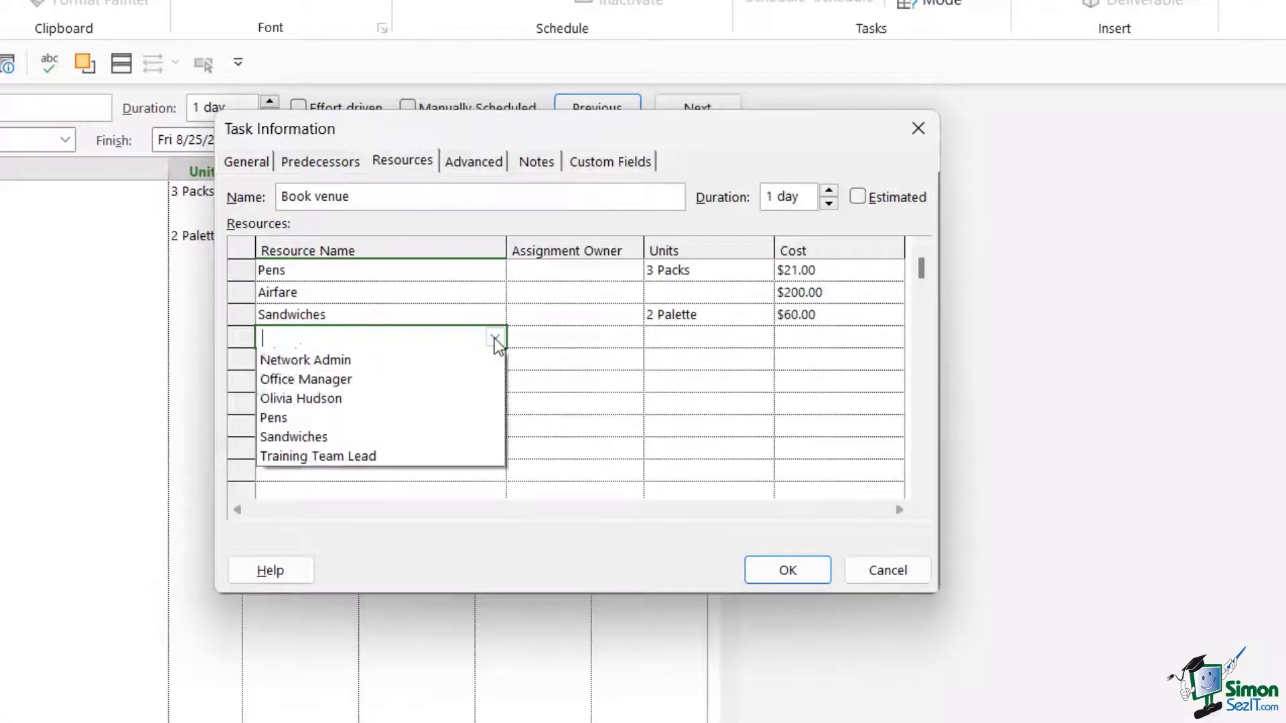
pyautogui.click(710, 155)
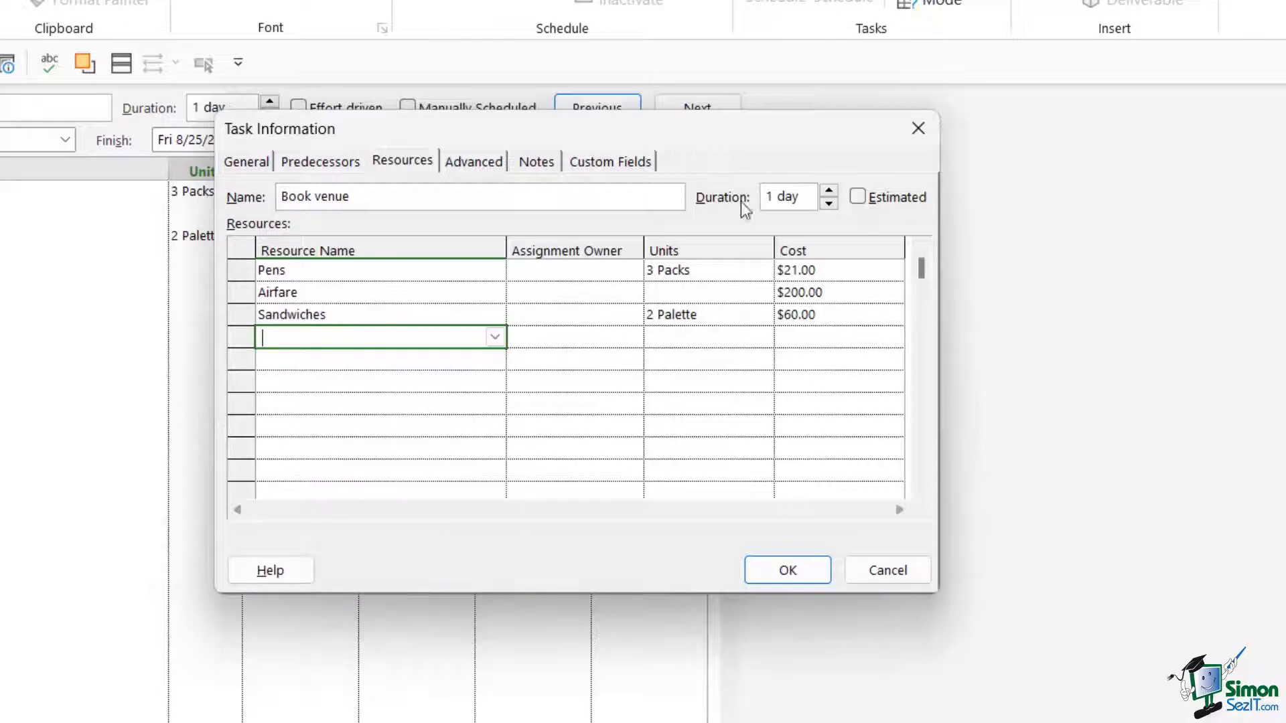